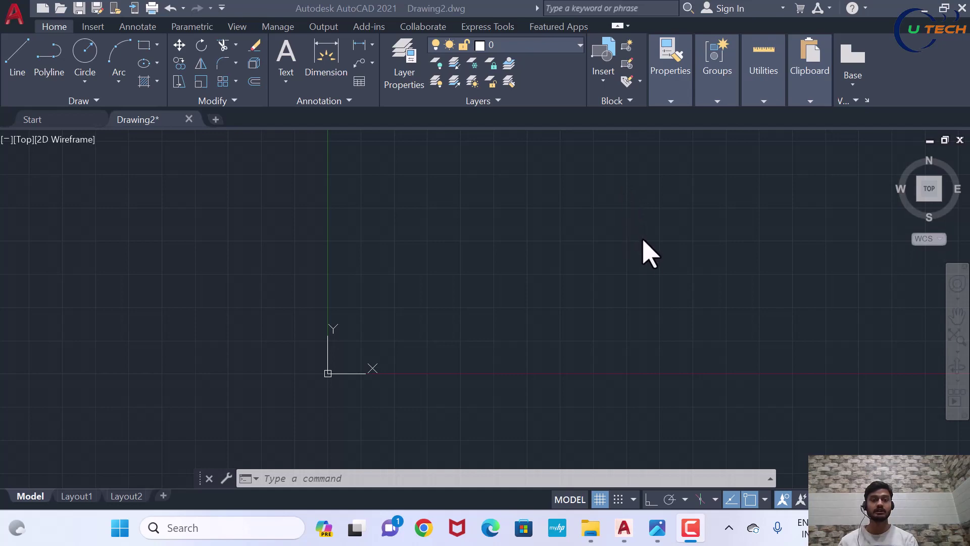
Step: Open the reference rosette image in Photos to review its R55.0 and 5.0 dimensions
{"action": "left_click", "coordinate": [655, 533]}
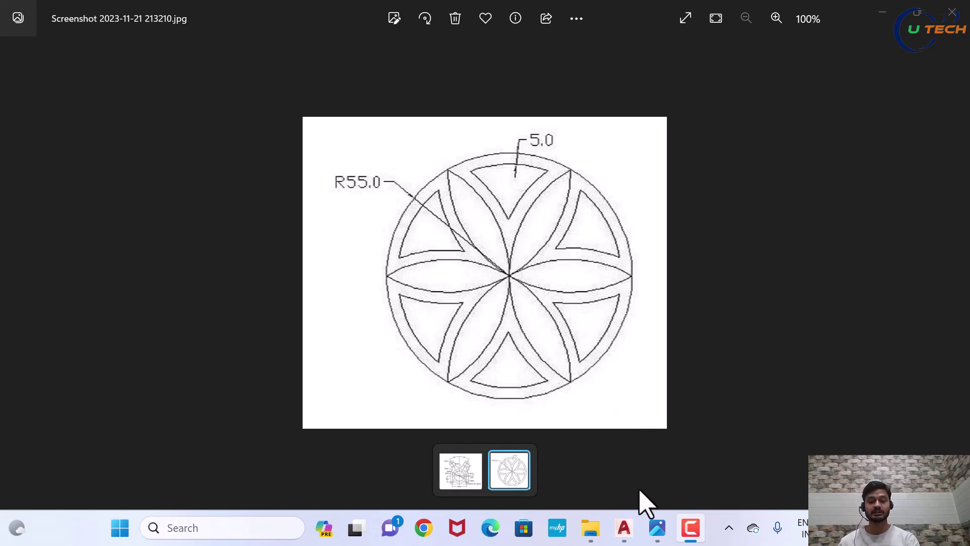
Step: Back in AutoCAD, cancel a stray circle and zoom to show the whole drawing
{"action": "left_click", "coordinate": [625, 528]}
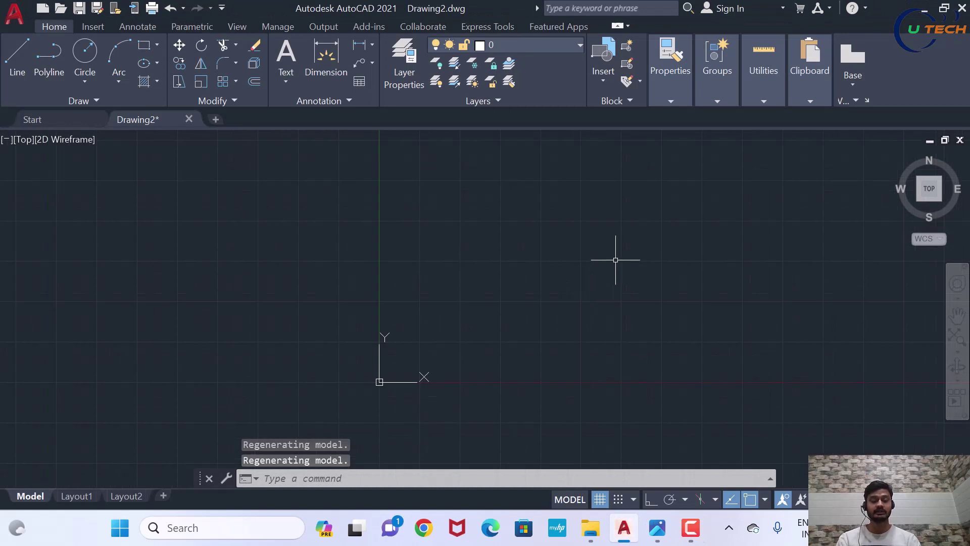
{"action": "type", "text": "c"}
{"action": "key", "text": "Return"}
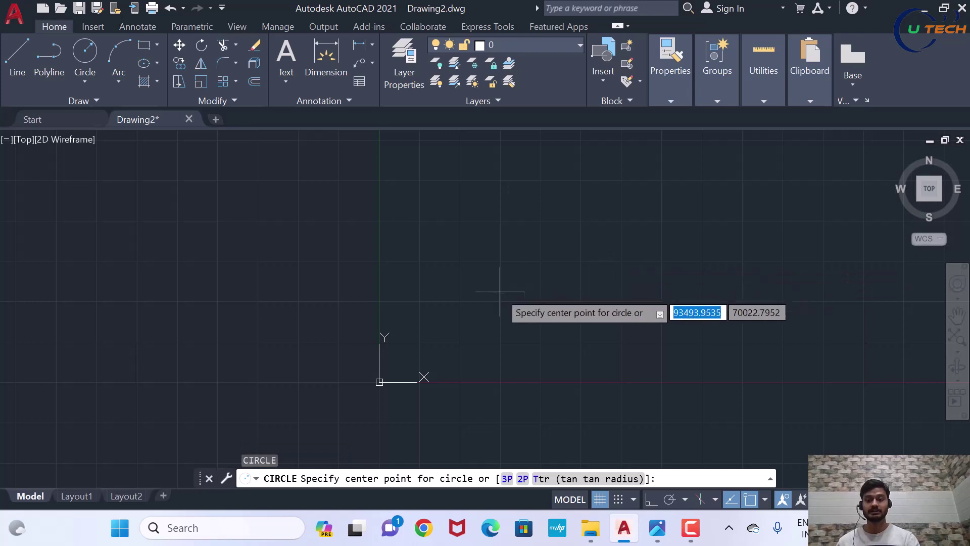
{"action": "left_click", "coordinate": [525, 284]}
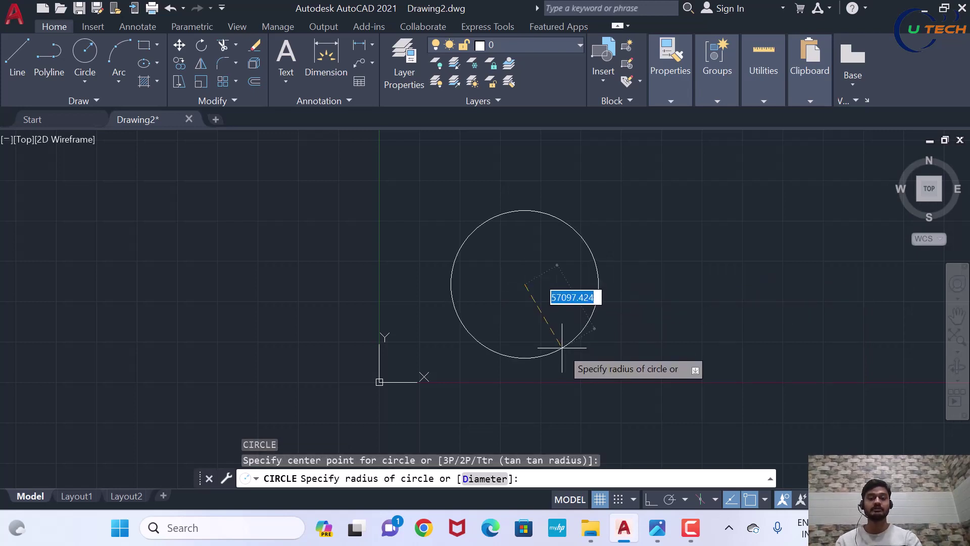
{"action": "key", "text": "Escape"}
{"action": "key", "text": "Return"}
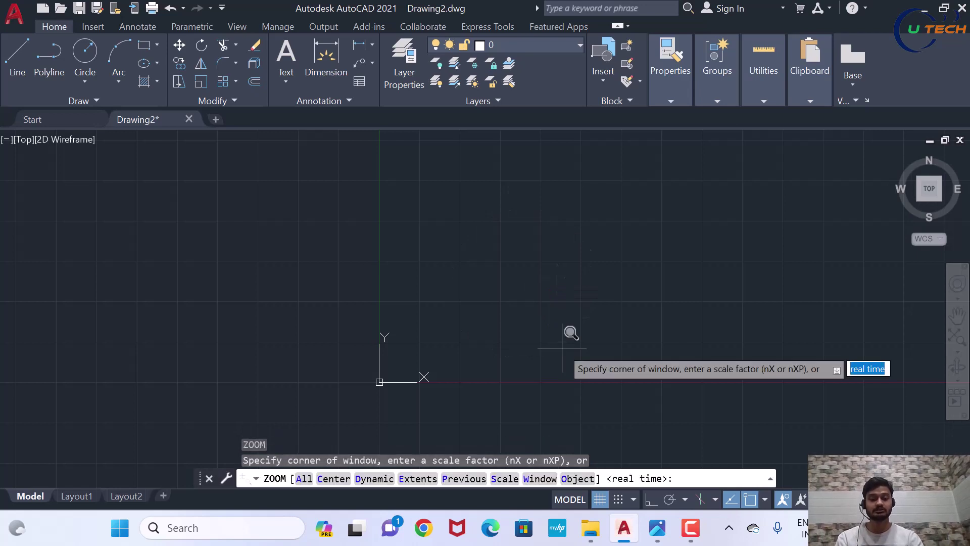
{"action": "type", "text": "a"}
{"action": "key", "text": "Return"}
Step: Draw the first circle with radius 55
{"action": "type", "text": "c"}
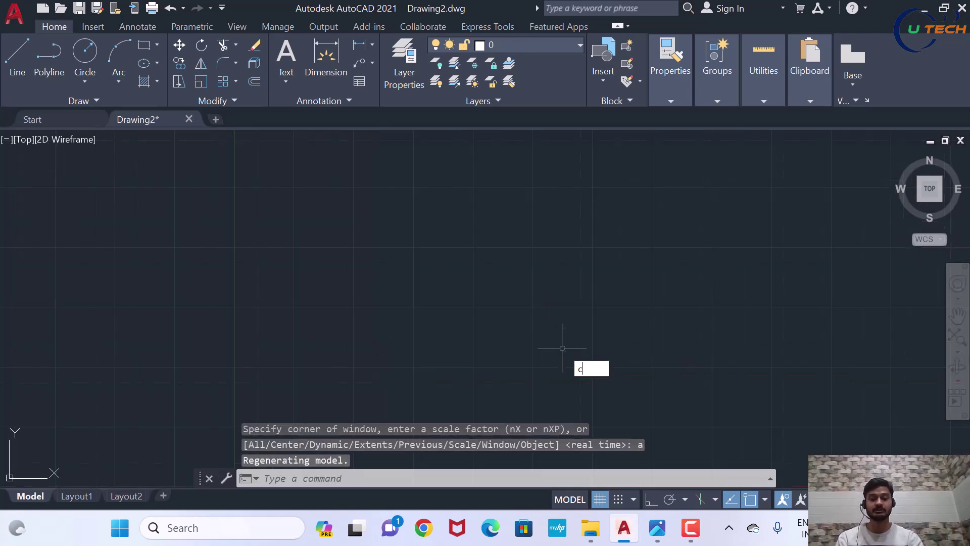
{"action": "key", "text": "Return"}
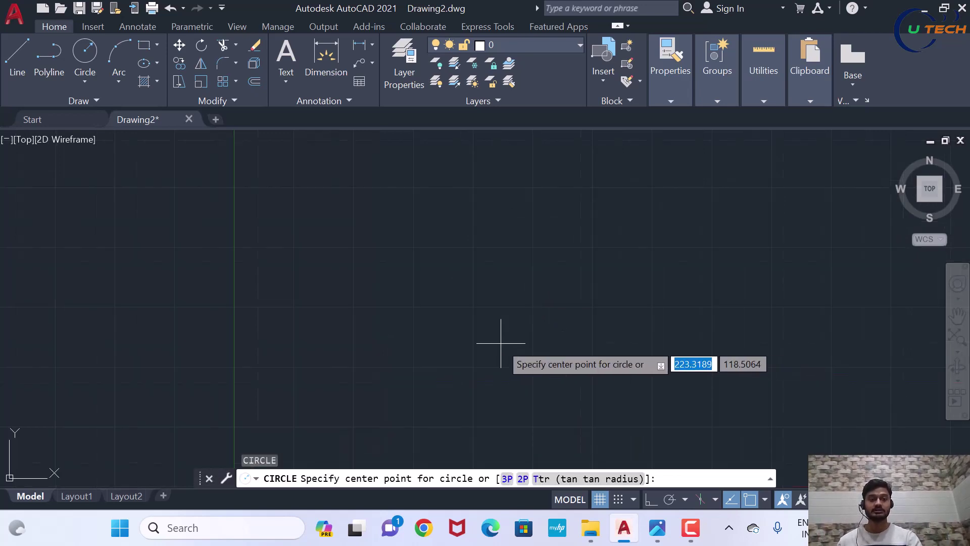
{"action": "left_click", "coordinate": [503, 344]}
{"action": "type", "text": "55"}
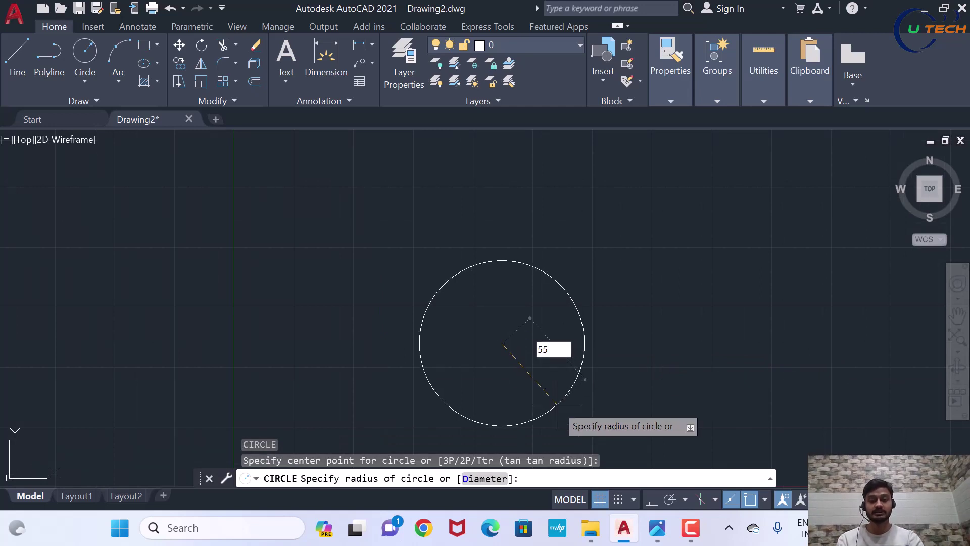
{"action": "key", "text": "Return"}
{"action": "scroll", "coordinate": [503, 284], "scroll_direction": "down", "scroll_amount": 2}
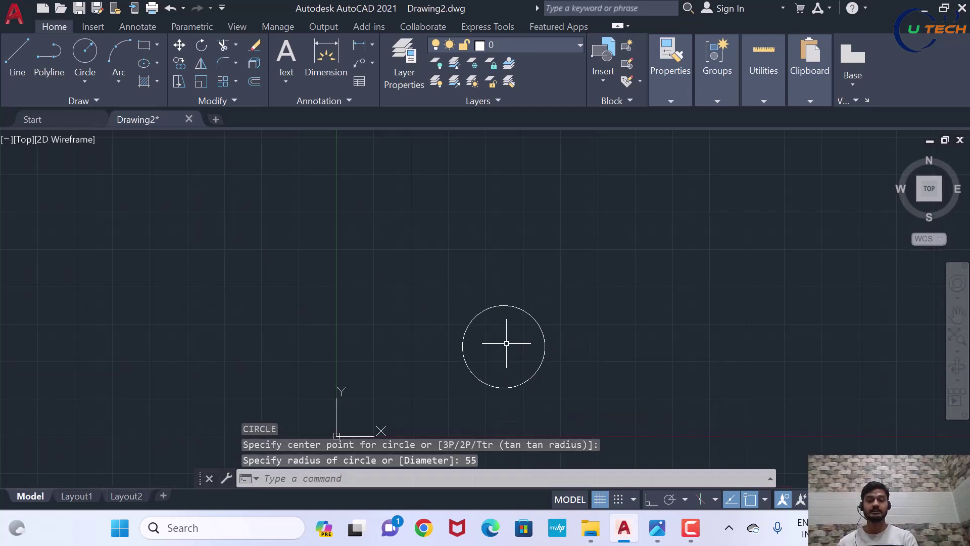
{"action": "scroll", "coordinate": [526, 390], "scroll_direction": "up", "scroll_amount": 1}
{"action": "scroll", "coordinate": [552, 372], "scroll_direction": "up", "scroll_amount": 2}
{"action": "scroll", "coordinate": [568, 358], "scroll_direction": "down", "scroll_amount": 1}
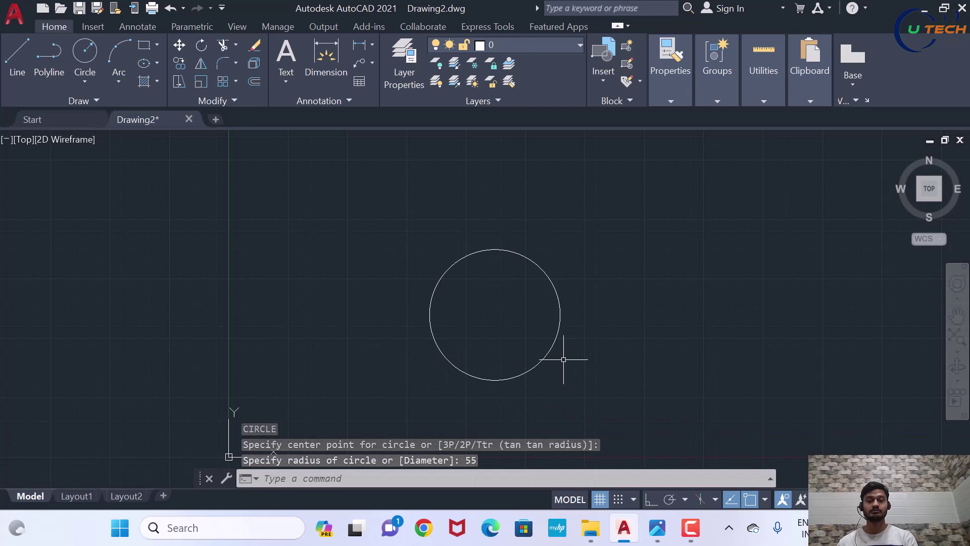
{"action": "scroll", "coordinate": [564, 364], "scroll_direction": "up", "scroll_amount": 2}
{"action": "scroll", "coordinate": [563, 366], "scroll_direction": "up", "scroll_amount": 2}
{"action": "scroll", "coordinate": [560, 294], "scroll_direction": "down", "scroll_amount": 2}
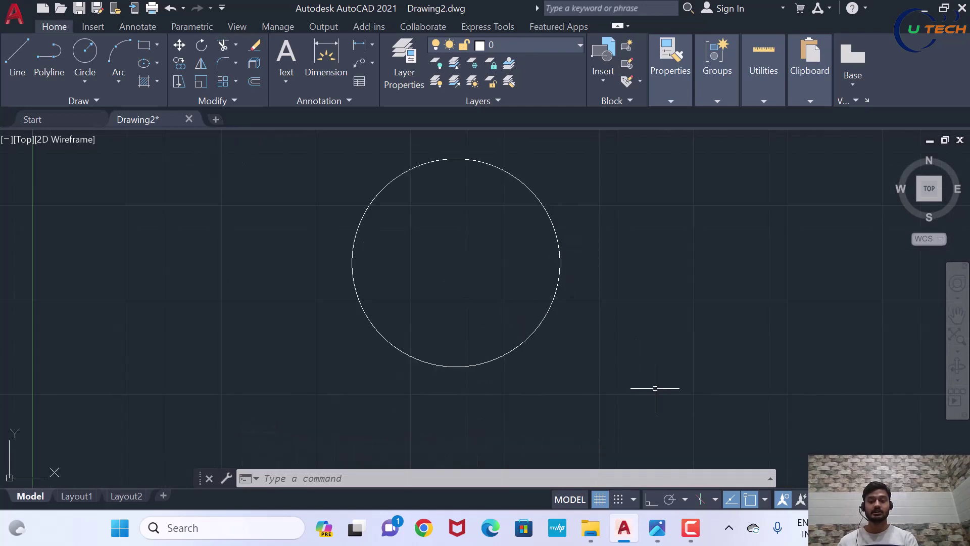
{"action": "left_click", "coordinate": [658, 528]}
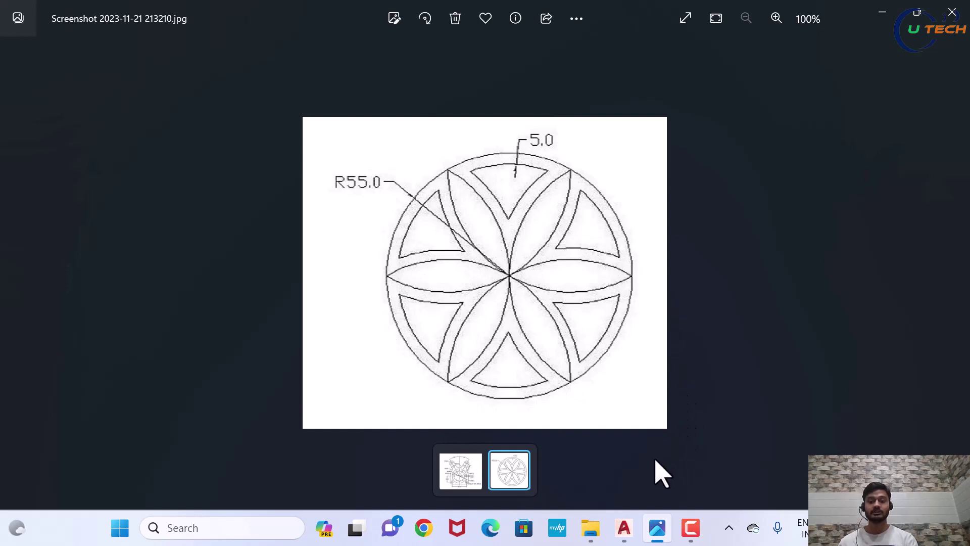
{"action": "left_click", "coordinate": [624, 529]}
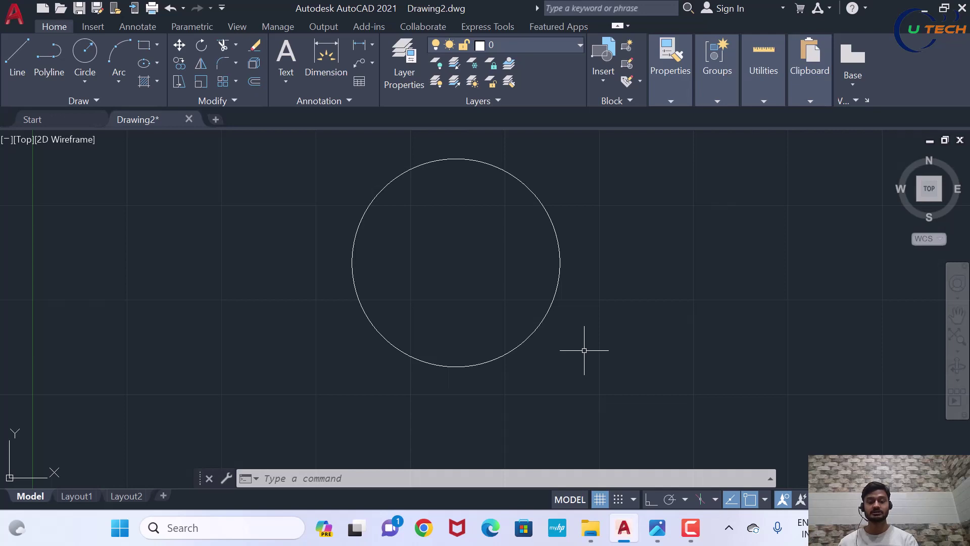
Step: Start a circle and enable the Node and Geometric Center object snaps
{"action": "type", "text": "c"}
{"action": "key", "text": "Return"}
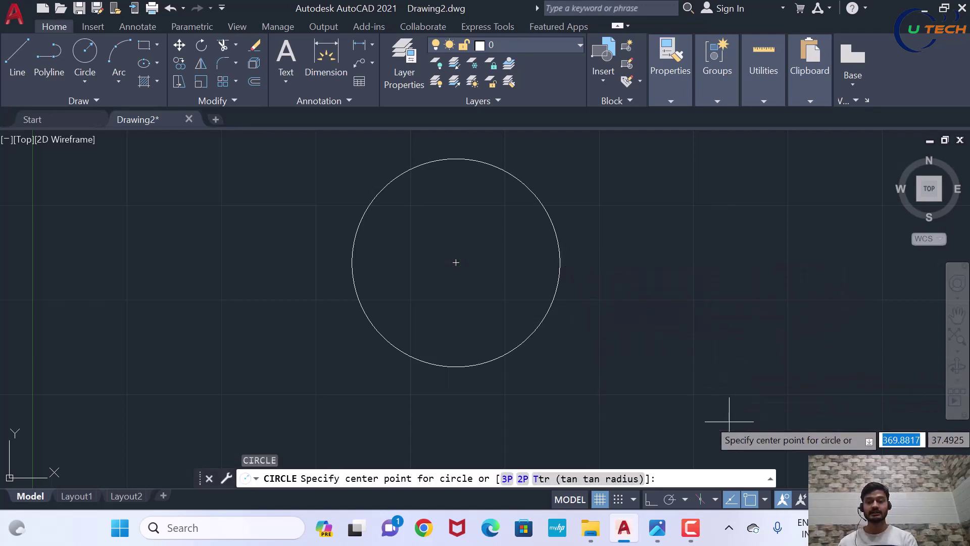
{"action": "left_click", "coordinate": [764, 499]}
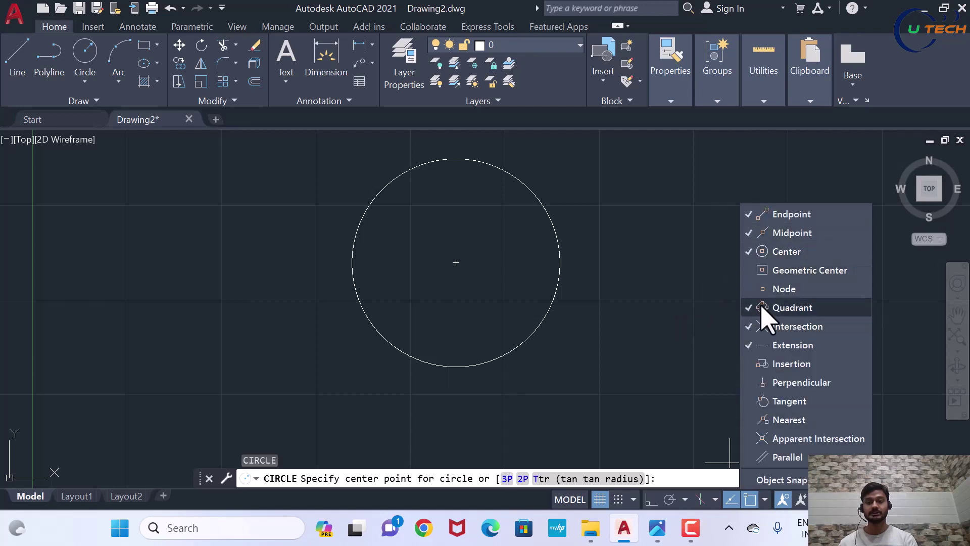
{"action": "left_click", "coordinate": [763, 288]}
{"action": "left_click", "coordinate": [759, 270]}
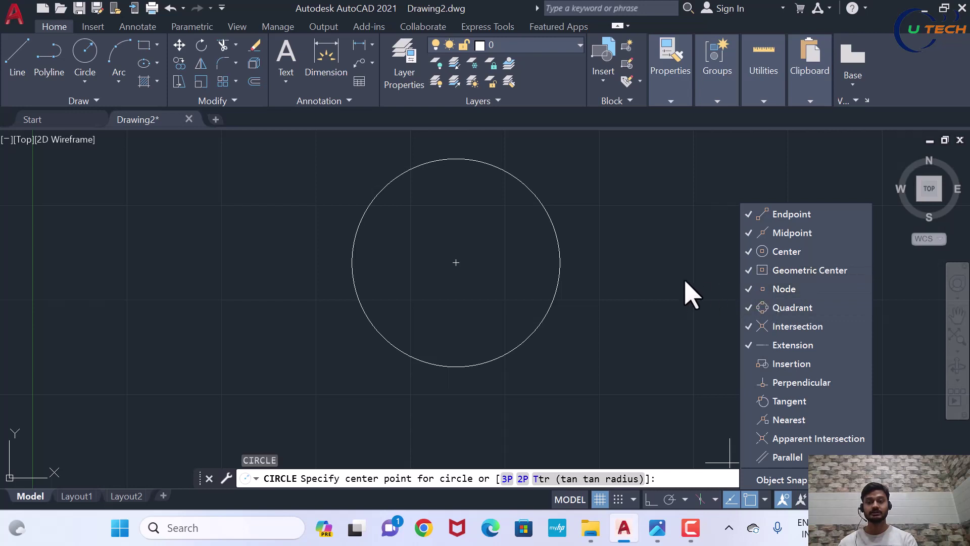
{"action": "left_click", "coordinate": [660, 286]}
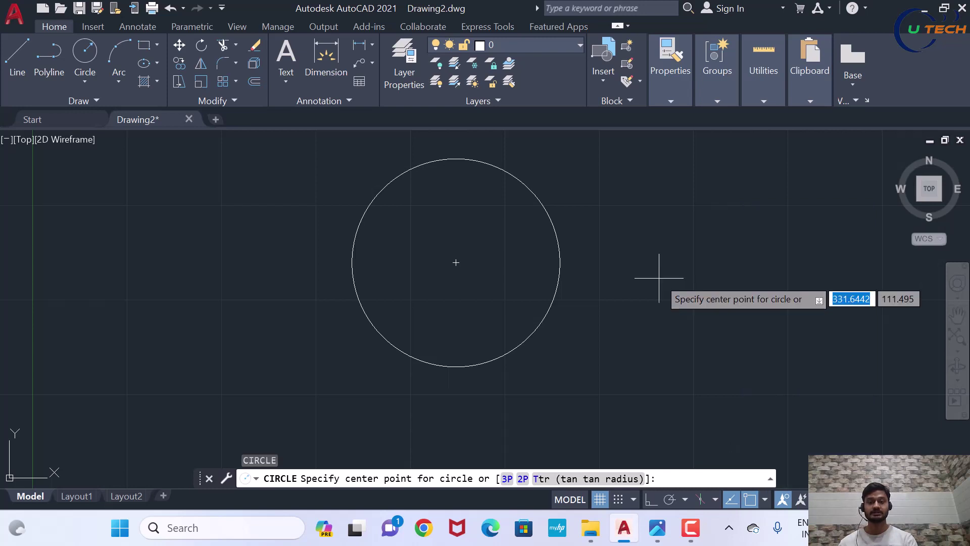
Step: Draw a radius-55 circle centred on the first circle's rightmost quadrant
{"action": "left_click", "coordinate": [560, 262]}
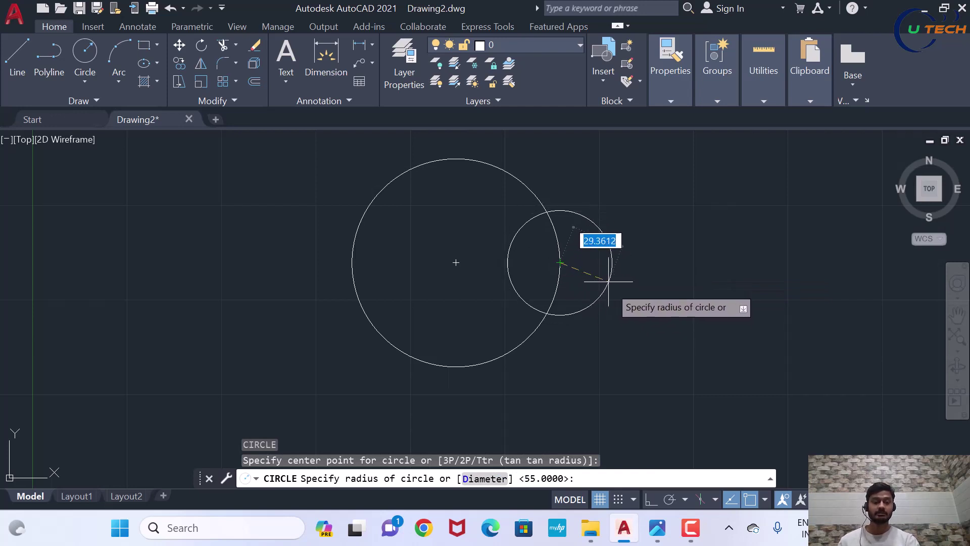
{"action": "type", "text": "55"}
{"action": "key", "text": "Return"}
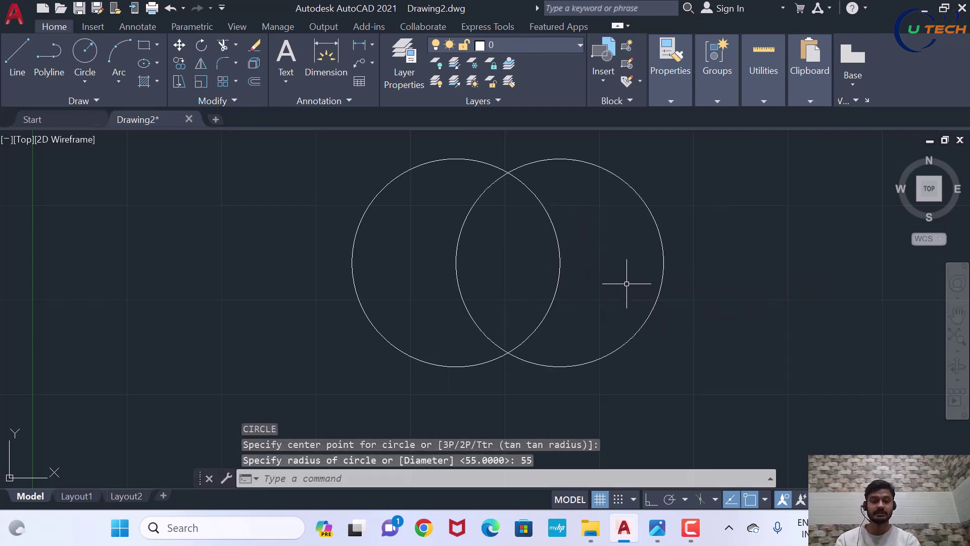
{"action": "key", "text": "Return"}
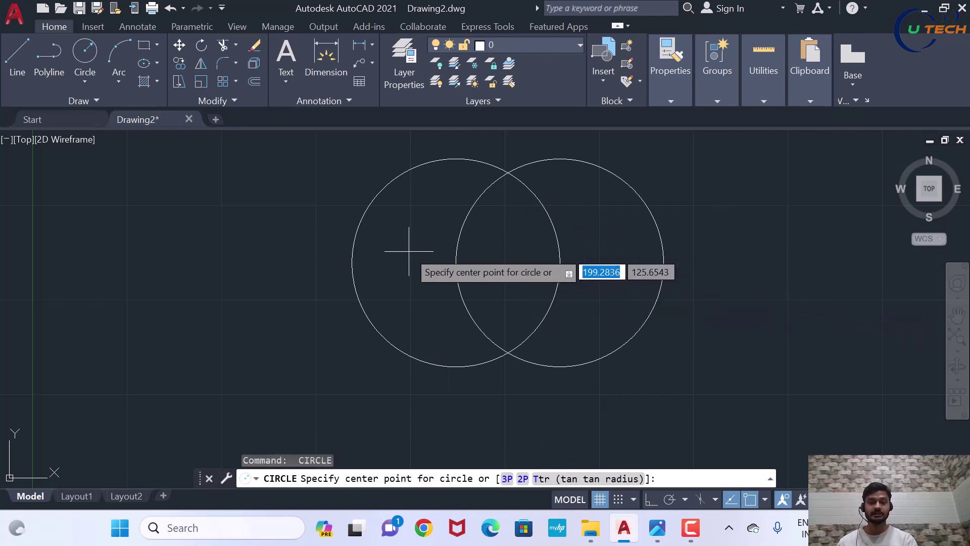
Step: Add radius-55 circles centred on the middle circle's left and top quadrants
{"action": "left_click", "coordinate": [352, 263]}
{"action": "type", "text": "55"}
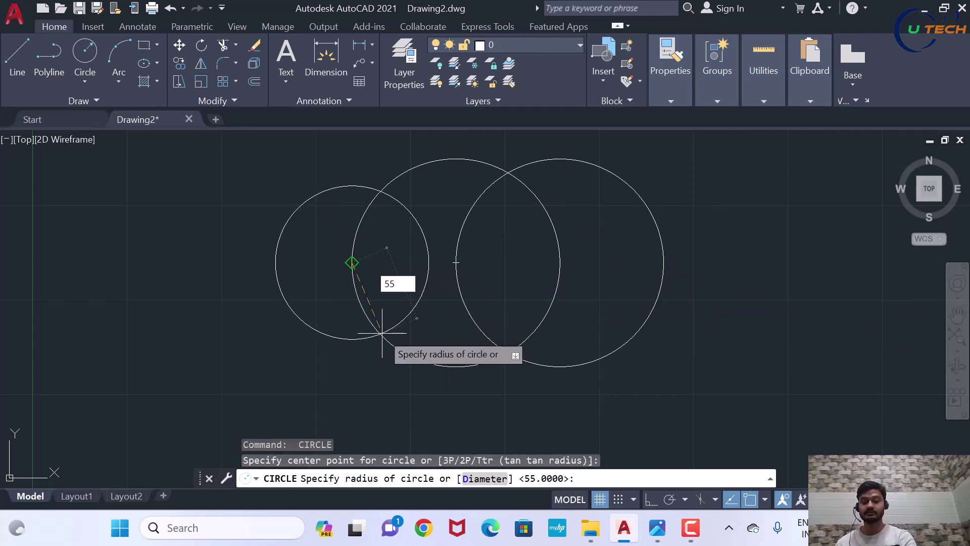
{"action": "key", "text": "Return"}
{"action": "key", "text": "Return"}
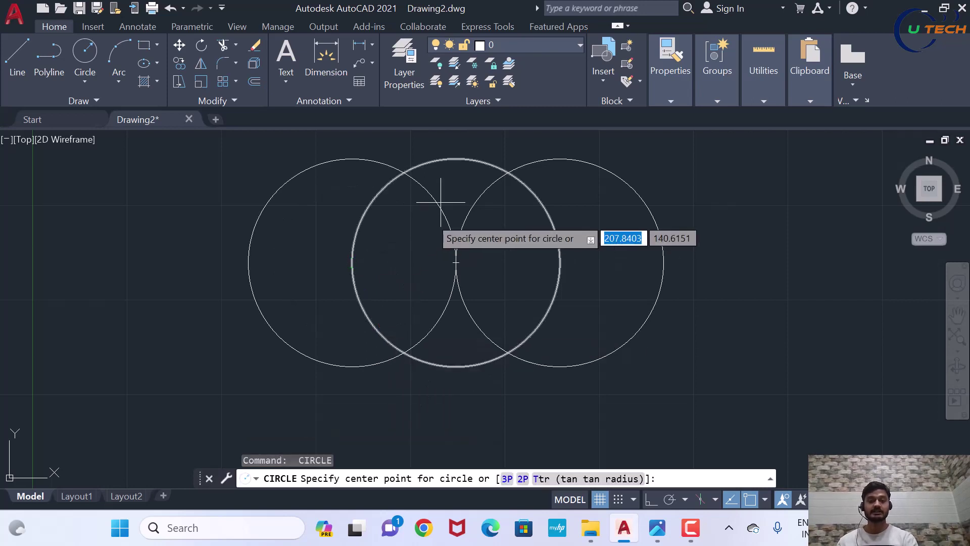
{"action": "left_click", "coordinate": [456, 159]}
{"action": "type", "text": "55"}
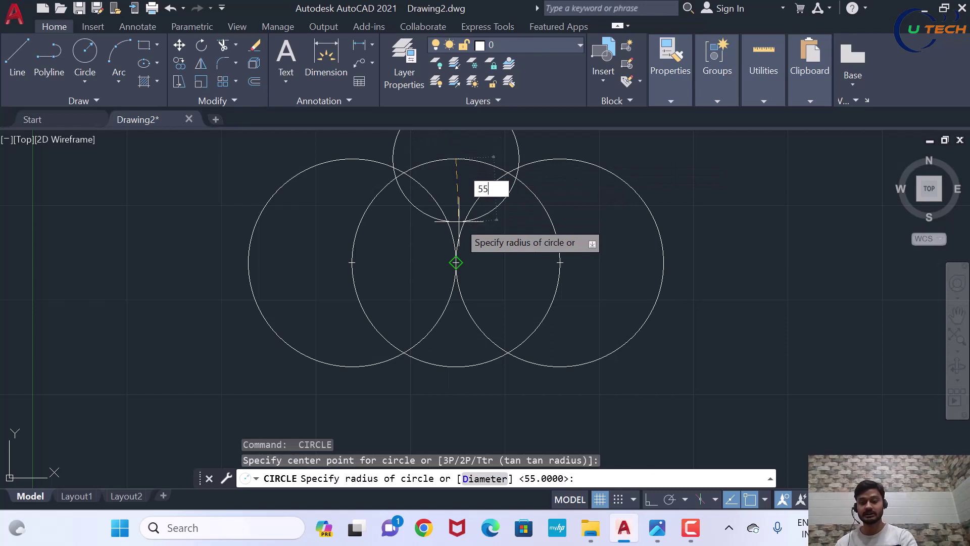
{"action": "key", "text": "Return"}
Step: Add a radius-55 circle on the bottom quadrant and compare with the reference image
{"action": "type", "text": "c"}
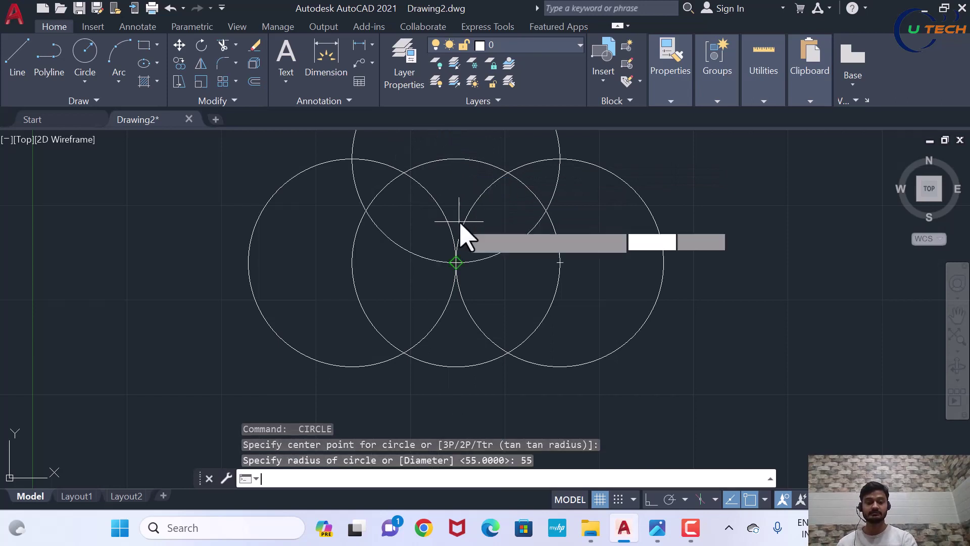
{"action": "key", "text": "Return"}
{"action": "left_click", "coordinate": [455, 366]}
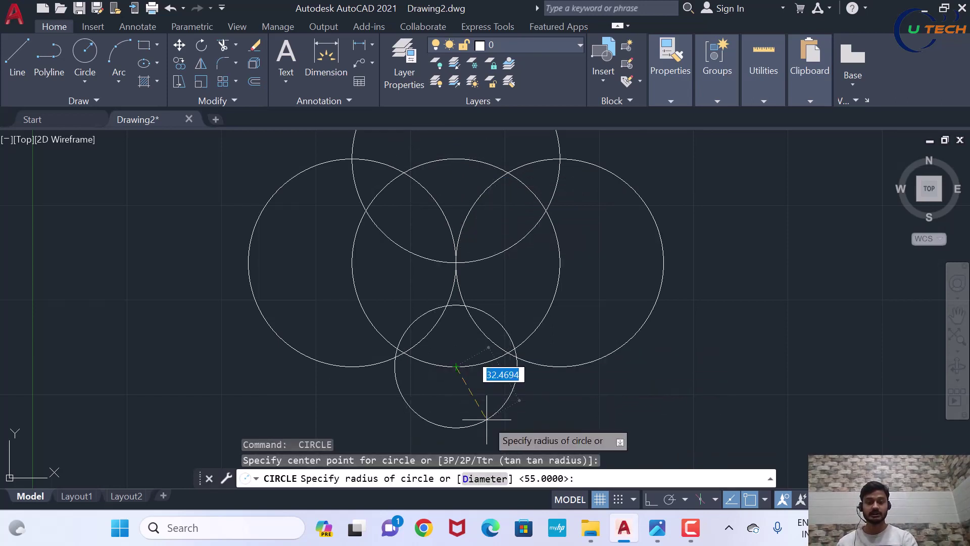
{"action": "type", "text": "55"}
{"action": "key", "text": "Return"}
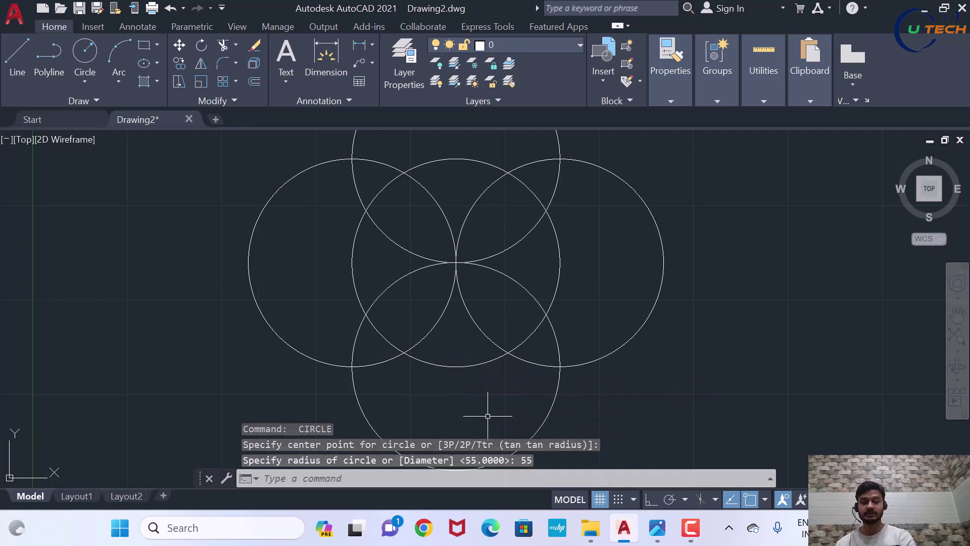
{"action": "scroll", "coordinate": [424, 323], "scroll_direction": "down", "scroll_amount": 2}
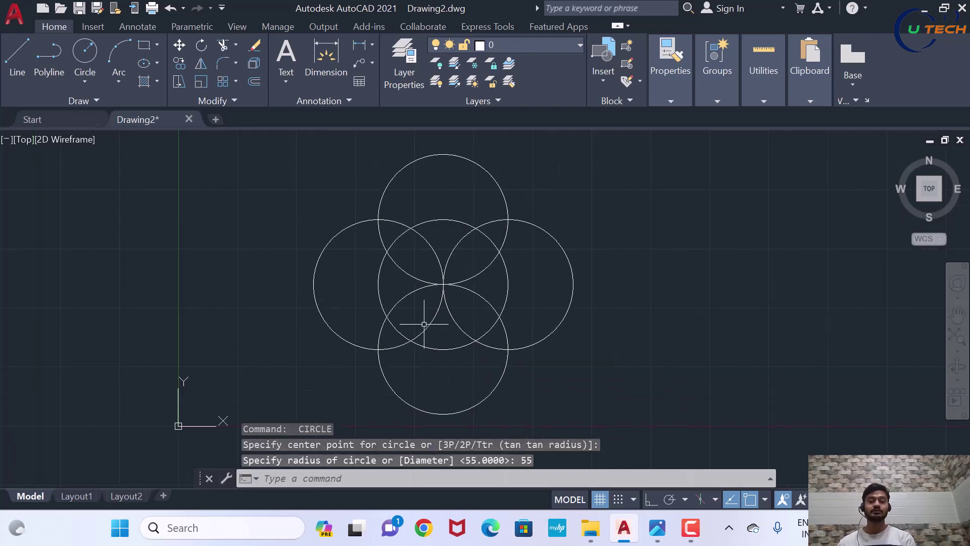
{"action": "scroll", "coordinate": [426, 318], "scroll_direction": "up", "scroll_amount": 2}
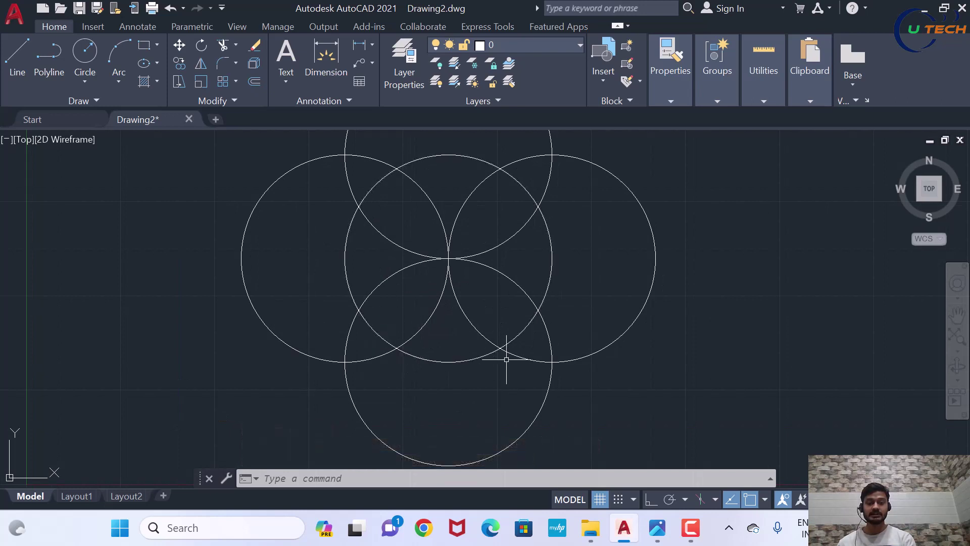
{"action": "left_click", "coordinate": [656, 528]}
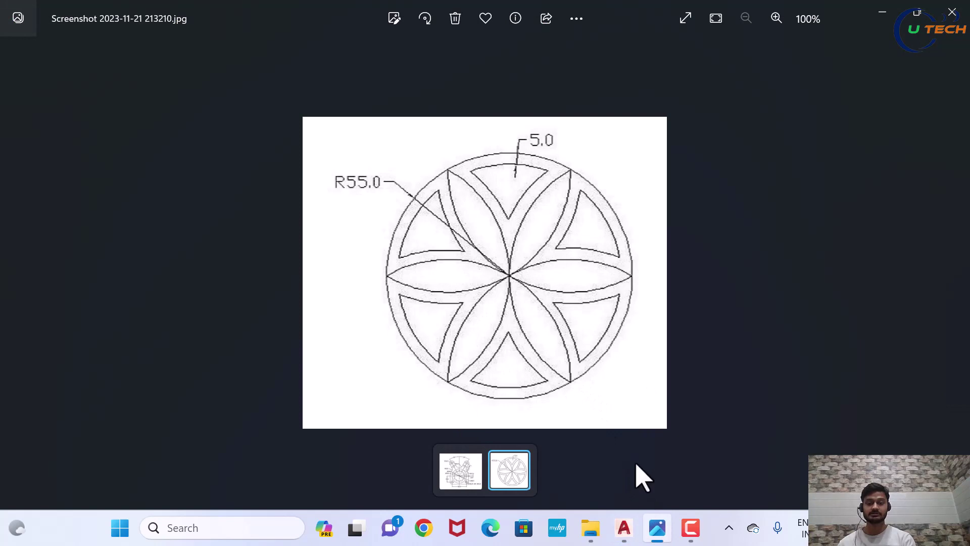
{"action": "left_click", "coordinate": [624, 528]}
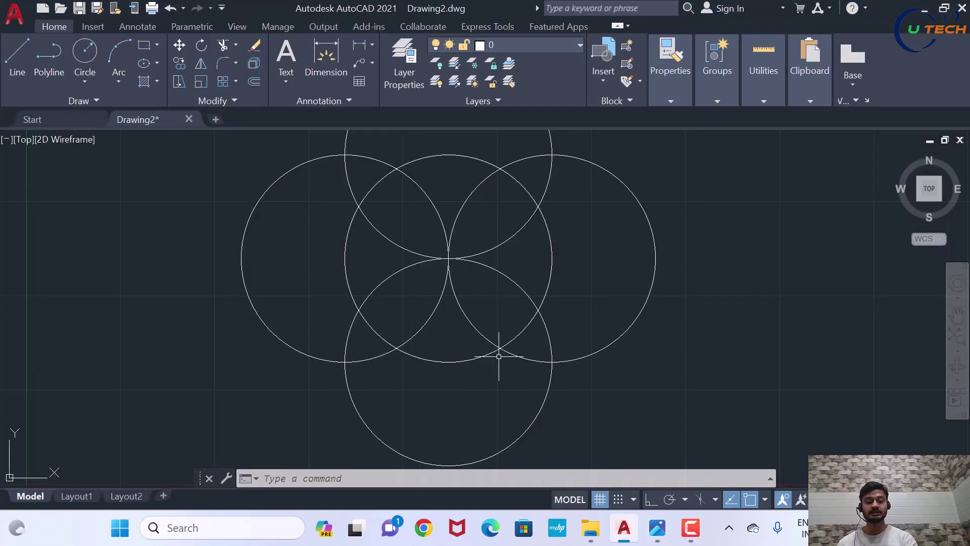
Step: Draw a radius-55 circle centred on the circles' lower-right intersection
{"action": "key", "text": "Return"}
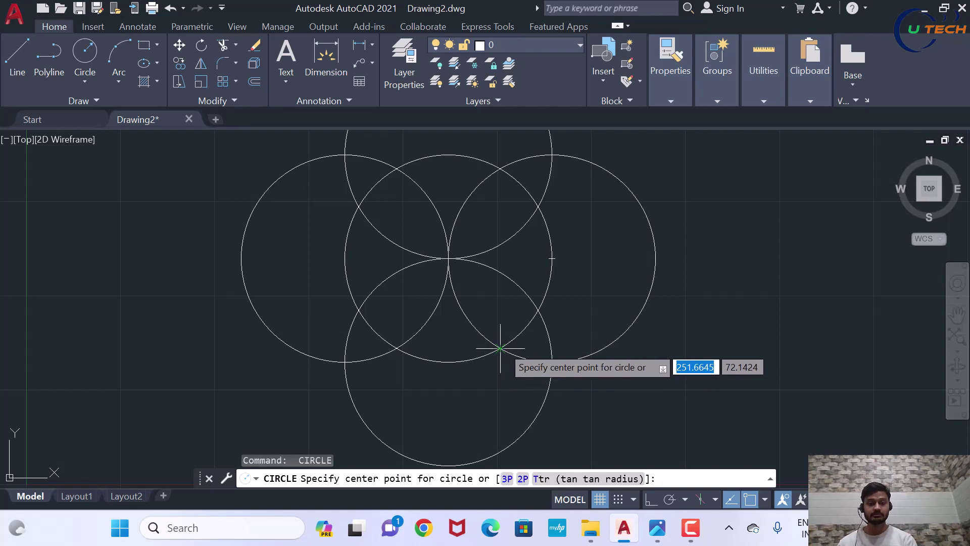
{"action": "left_click", "coordinate": [501, 349]}
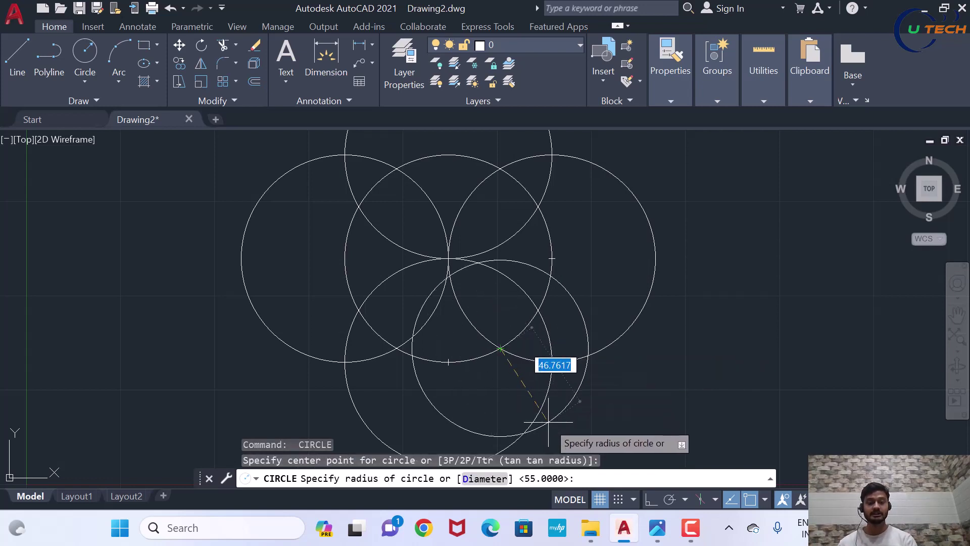
{"action": "type", "text": "55"}
{"action": "key", "text": "Return"}
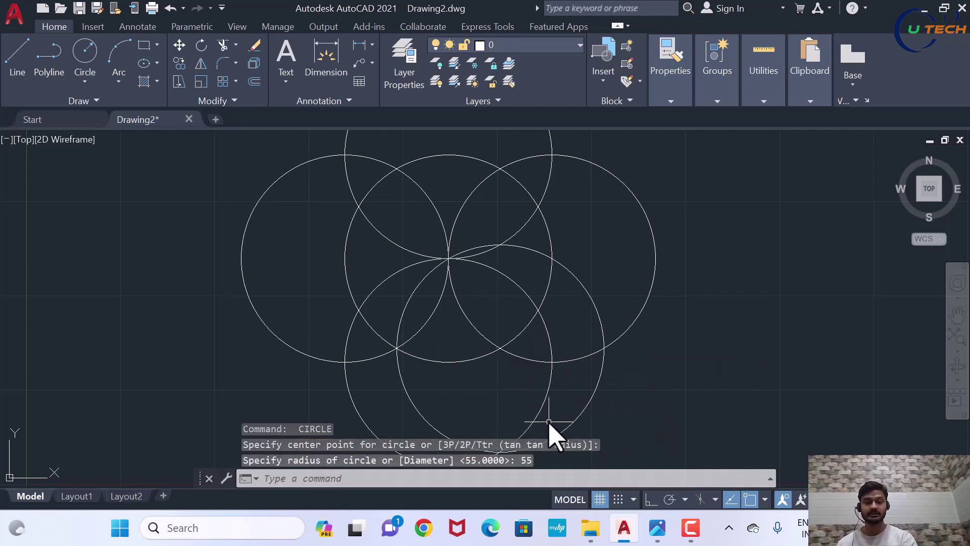
{"action": "scroll", "coordinate": [411, 271], "scroll_direction": "up", "scroll_amount": 2}
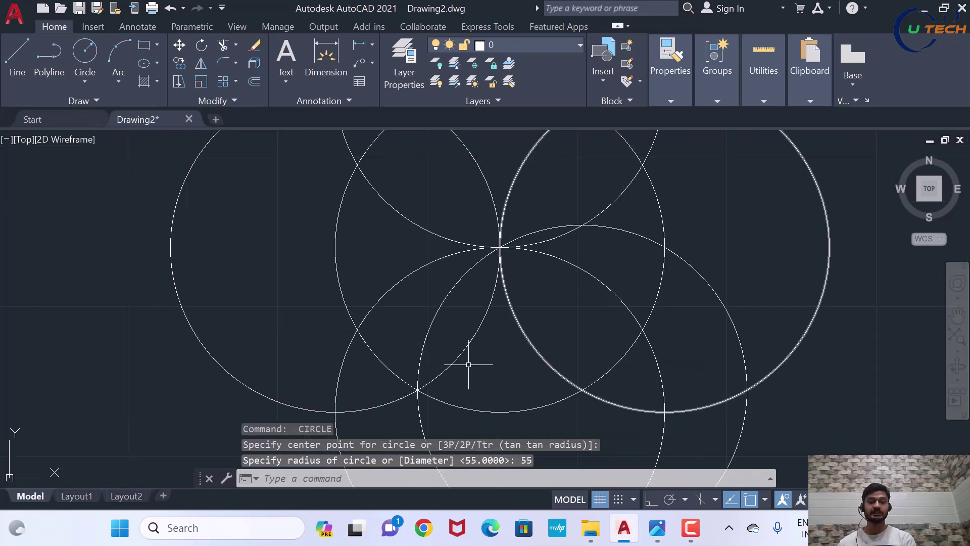
{"action": "scroll", "coordinate": [433, 394], "scroll_direction": "down", "scroll_amount": 4}
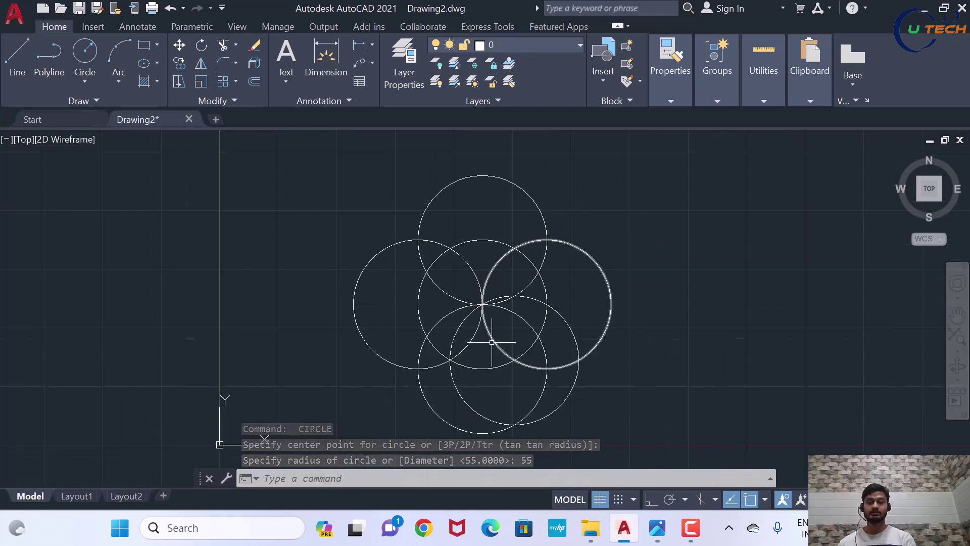
{"action": "scroll", "coordinate": [490, 328], "scroll_direction": "up", "scroll_amount": 2}
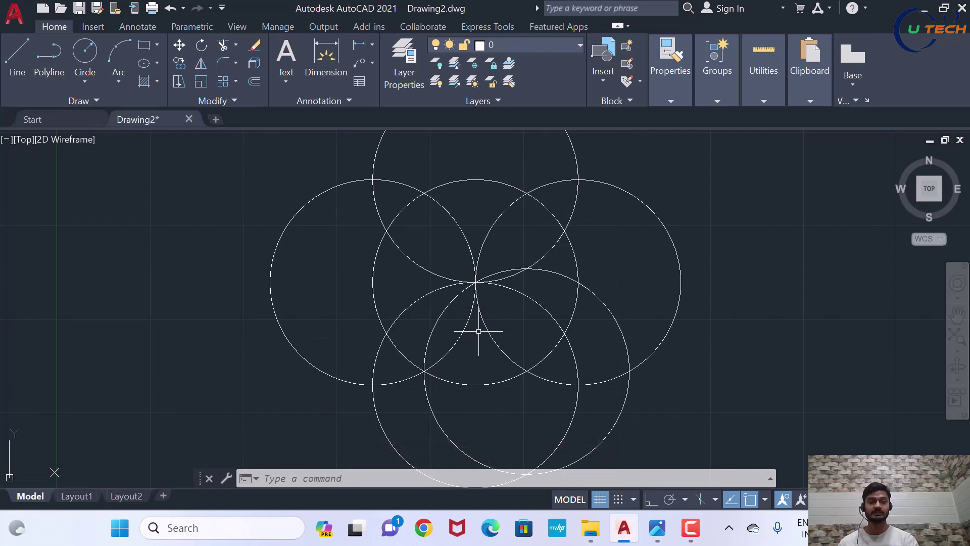
Step: Trim away the top, left and lower outer arcs with fence lines
{"action": "type", "text": "TR"}
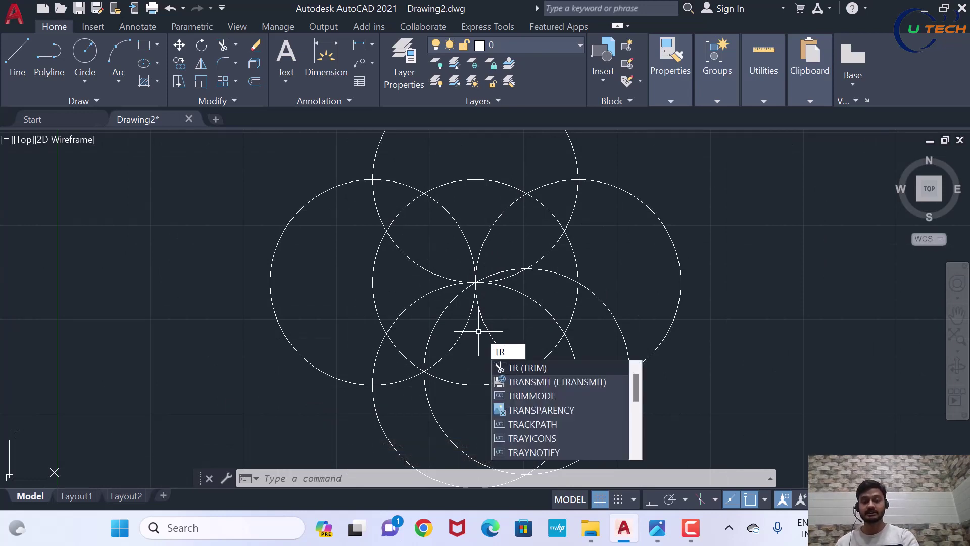
{"action": "key", "text": "Return"}
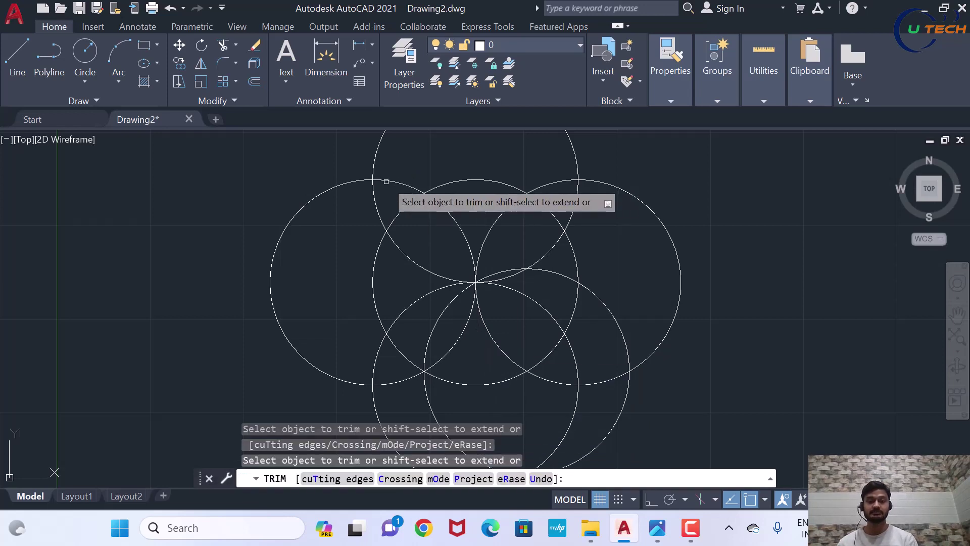
{"action": "scroll", "coordinate": [405, 218], "scroll_direction": "down", "scroll_amount": 2}
{"action": "left_click", "coordinate": [636, 258]}
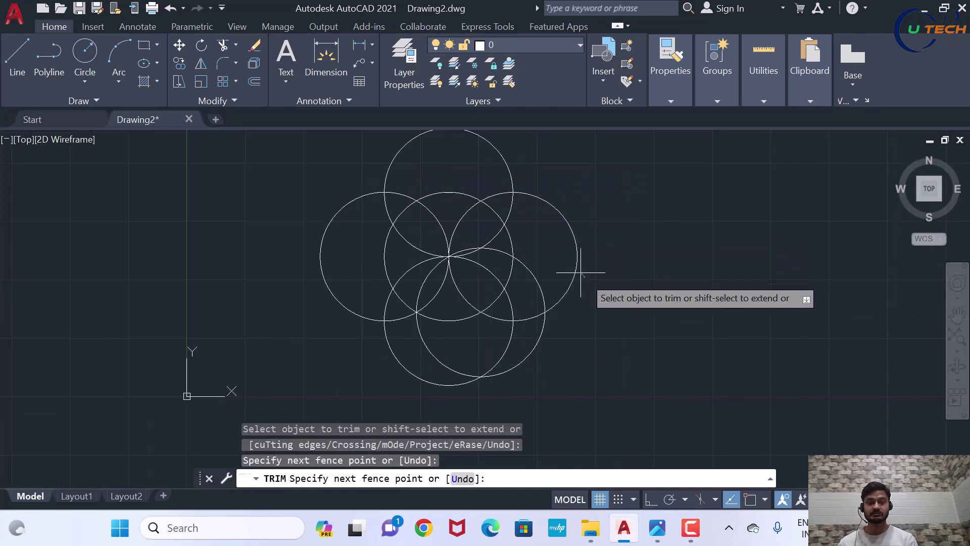
{"action": "mouse_move", "coordinate": [528, 201]}
{"action": "left_mouse_down"}
{"action": "mouse_move", "coordinate": [529, 189]}
{"action": "mouse_move", "coordinate": [462, 147]}
{"action": "mouse_move", "coordinate": [353, 213]}
{"action": "mouse_move", "coordinate": [335, 299]}
{"action": "left_mouse_up"}
{"action": "key", "text": "Return"}
{"action": "scroll", "coordinate": [405, 273], "scroll_direction": "up", "scroll_amount": 2}
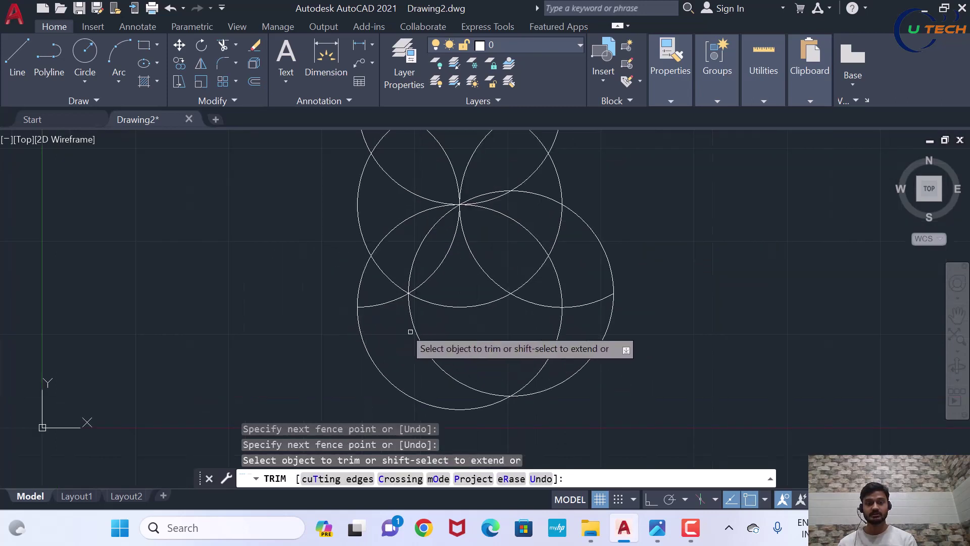
{"action": "left_click_drag", "start_coordinate": [337, 264], "coordinate": [387, 322]}
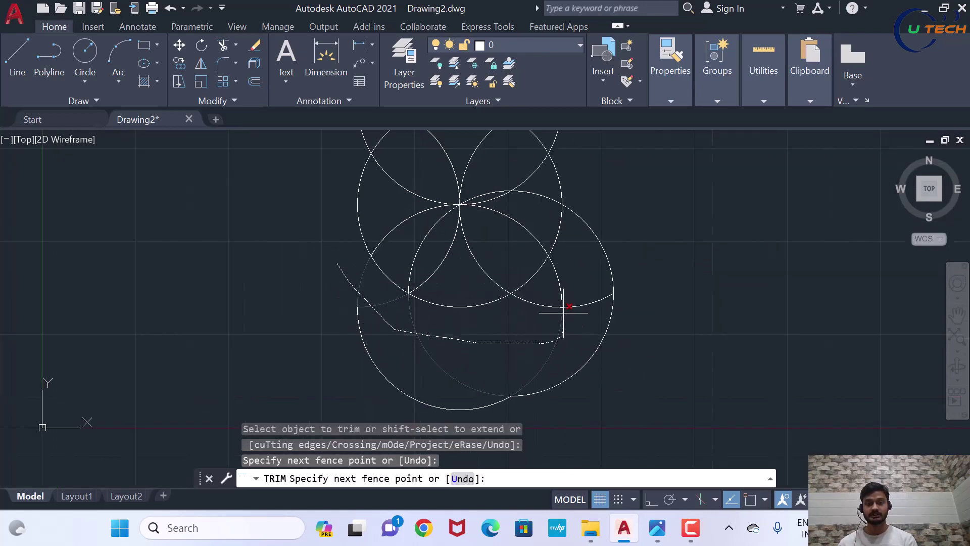
{"action": "mouse_move", "coordinate": [471, 376]}
{"action": "left_mouse_down"}
{"action": "mouse_move", "coordinate": [386, 396]}
{"action": "mouse_move", "coordinate": [559, 317]}
{"action": "mouse_move", "coordinate": [623, 373]}
{"action": "mouse_move", "coordinate": [625, 341]}
{"action": "left_mouse_up"}
{"action": "scroll", "coordinate": [625, 341], "scroll_direction": "down", "scroll_amount": 1}
{"action": "scroll", "coordinate": [463, 217], "scroll_direction": "up", "scroll_amount": 3}
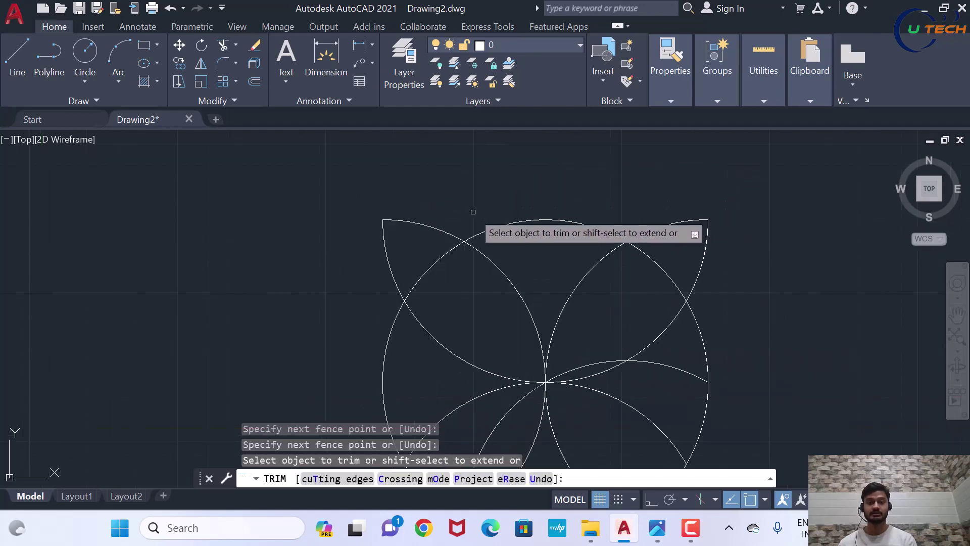
Step: Trim the remaining inner and top-right arcs until a single petal remains
{"action": "left_click_drag", "start_coordinate": [463, 217], "coordinate": [466, 196]}
{"action": "left_click_drag", "start_coordinate": [651, 205], "coordinate": [706, 264]}
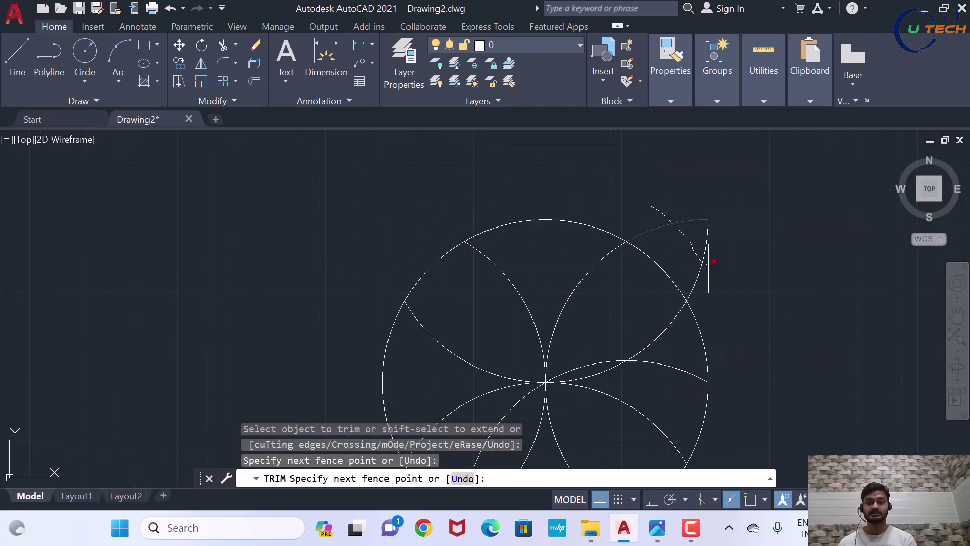
{"action": "scroll", "coordinate": [725, 204], "scroll_direction": "down", "scroll_amount": 4}
{"action": "scroll", "coordinate": [670, 296], "scroll_direction": "up", "scroll_amount": 3}
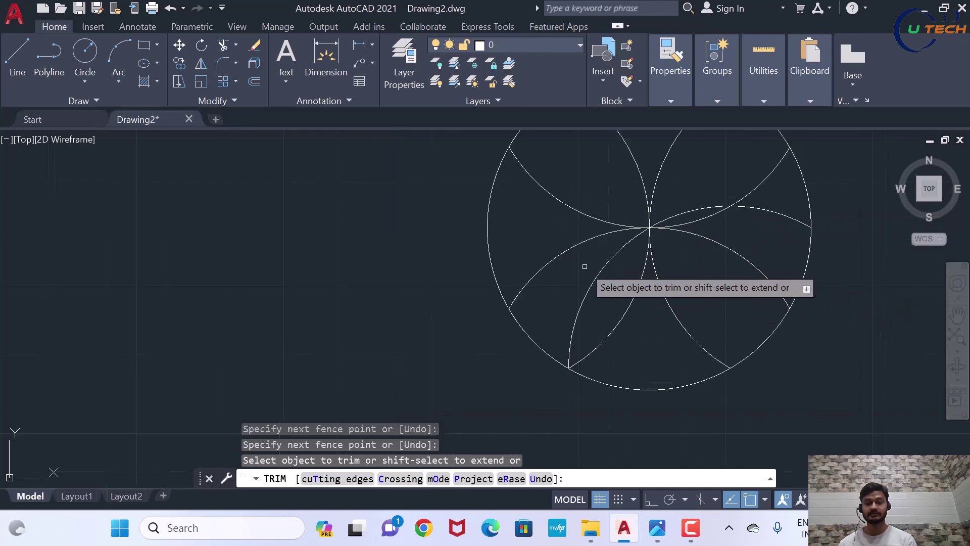
{"action": "left_click_drag", "start_coordinate": [585, 267], "coordinate": [620, 197]}
{"action": "left_click_drag", "start_coordinate": [677, 287], "coordinate": [659, 324]}
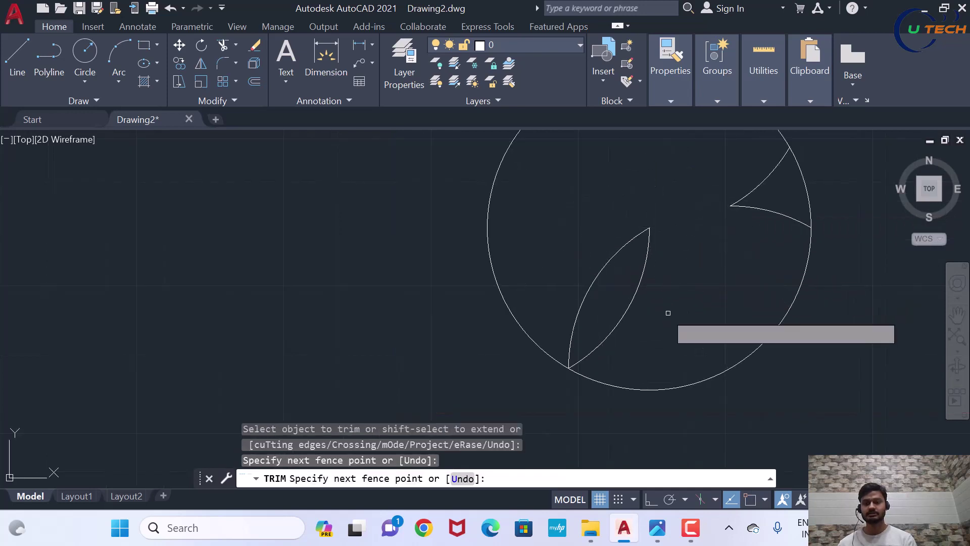
{"action": "left_click_drag", "start_coordinate": [747, 231], "coordinate": [718, 162]}
{"action": "scroll", "coordinate": [710, 251], "scroll_direction": "down", "scroll_amount": 3}
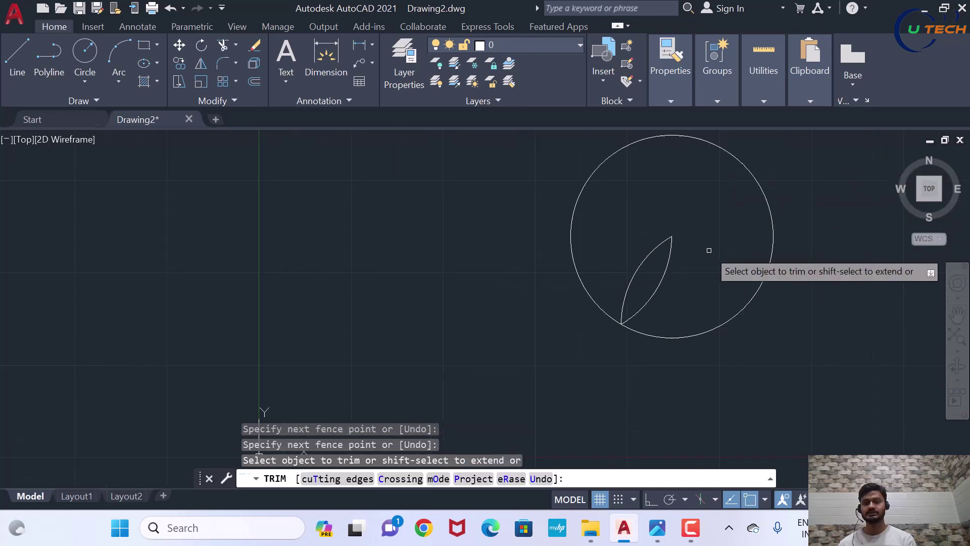
{"action": "key", "text": "Escape"}
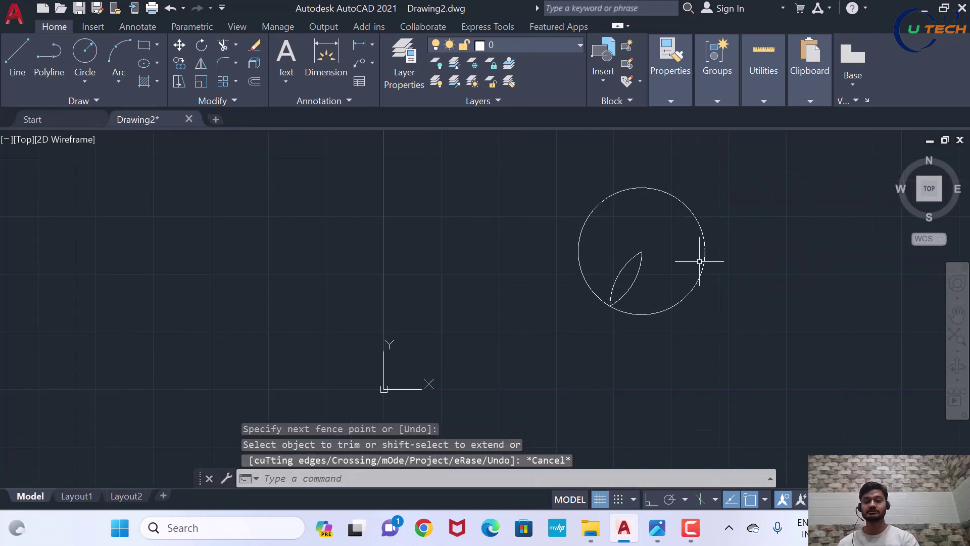
Step: Pan the view and compare the single petal against the reference image
{"action": "middle_click_drag", "start_coordinate": [704, 256], "coordinate": [637, 265]}
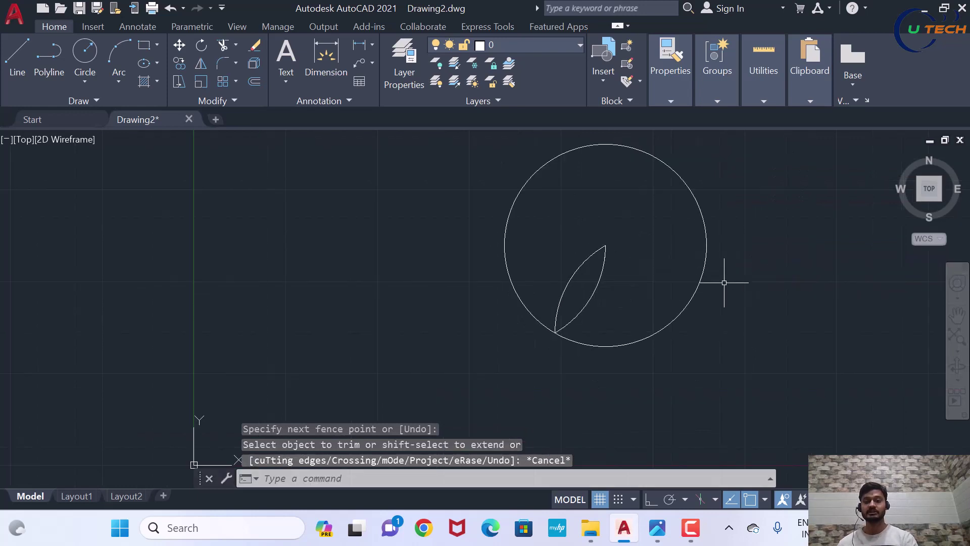
{"action": "left_click", "coordinate": [656, 528]}
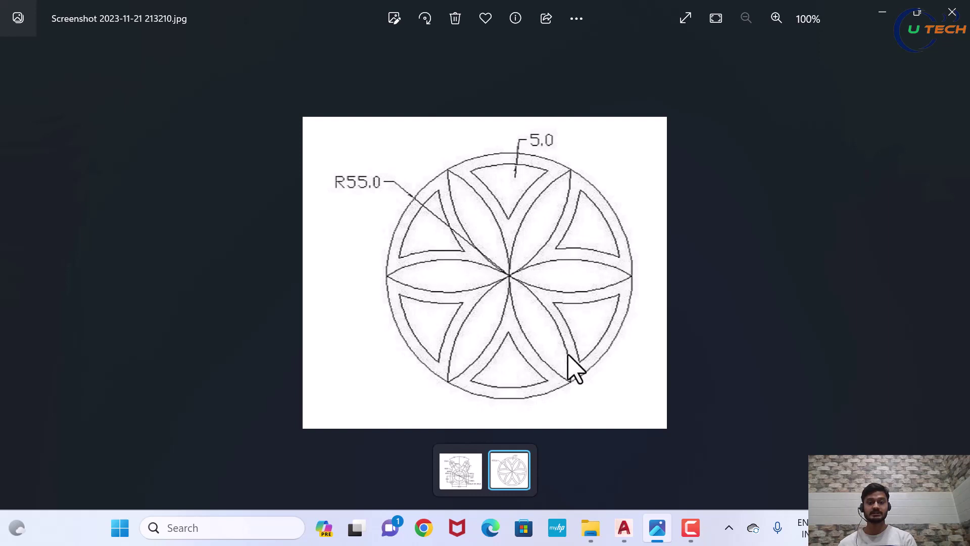
{"action": "left_click", "coordinate": [625, 528]}
{"action": "scroll", "coordinate": [664, 418], "scroll_direction": "down", "scroll_amount": 3}
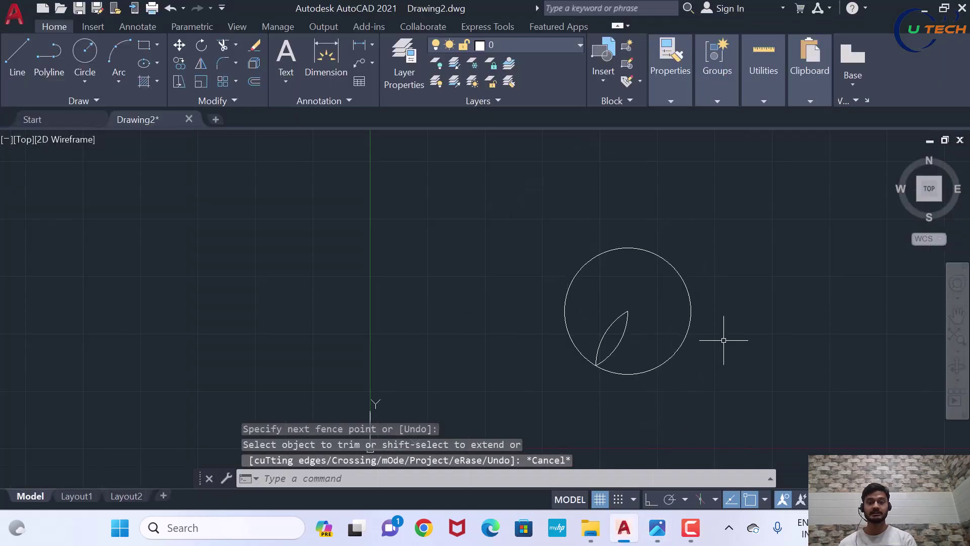
{"action": "scroll", "coordinate": [728, 334], "scroll_direction": "up", "scroll_amount": 3}
Step: Polar-array the two petal arcs six times around the outer circle's centre
{"action": "type", "text": "A"}
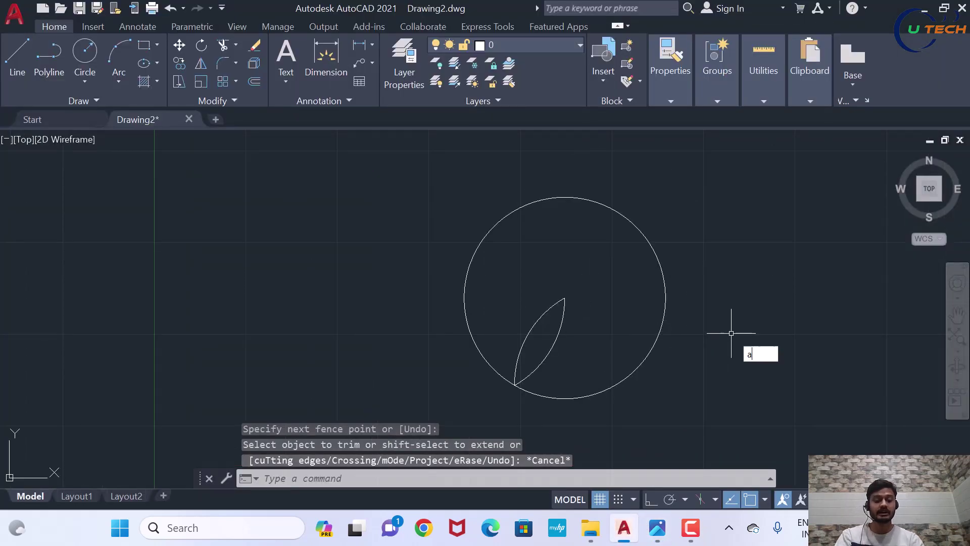
{"action": "type", "text": "R"}
{"action": "key", "text": "Return"}
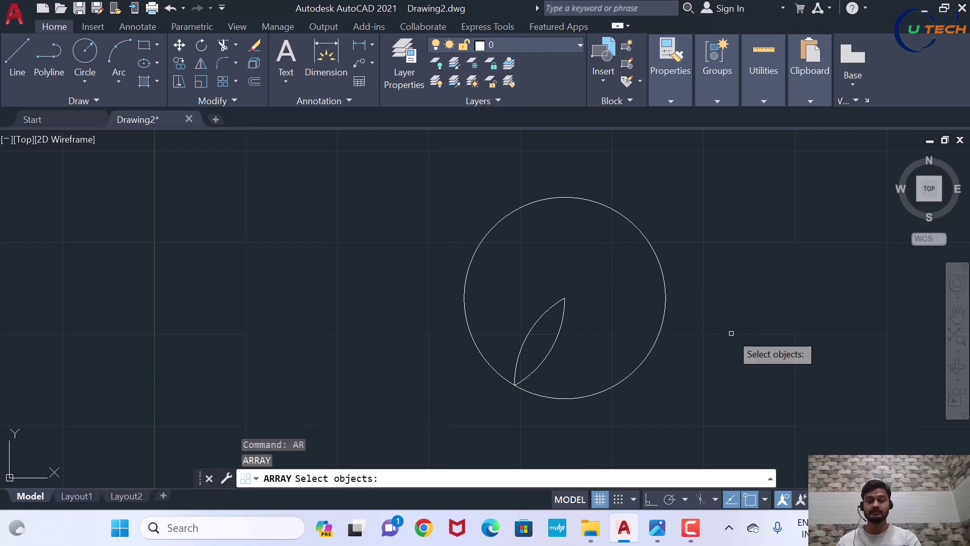
{"action": "left_click", "coordinate": [583, 348]}
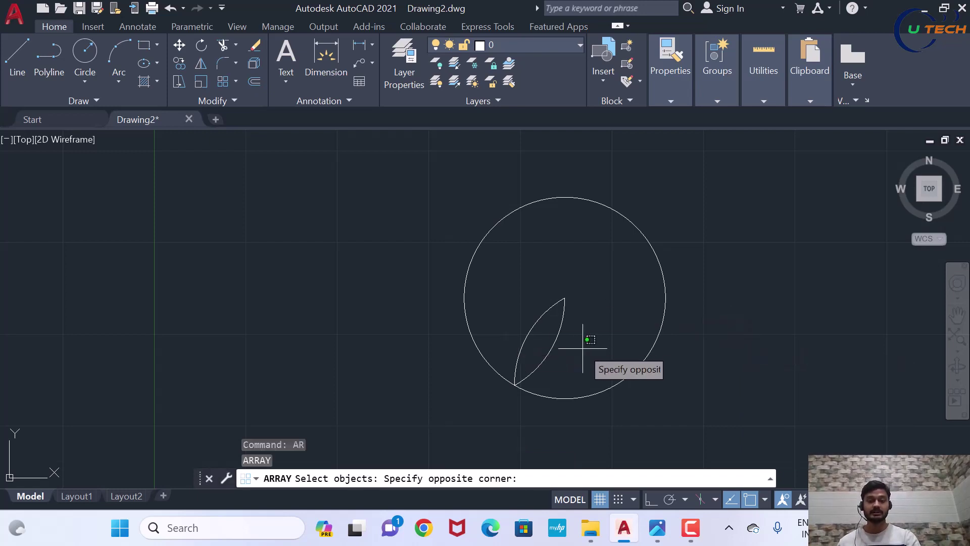
{"action": "left_click", "coordinate": [522, 294]}
{"action": "key", "text": "Return"}
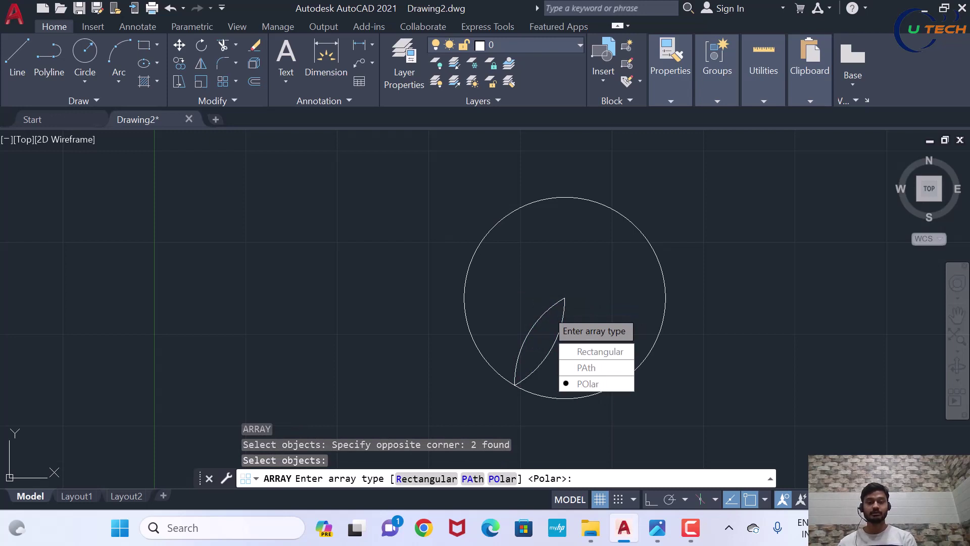
{"action": "left_click", "coordinate": [595, 387]}
{"action": "left_click", "coordinate": [564, 298]}
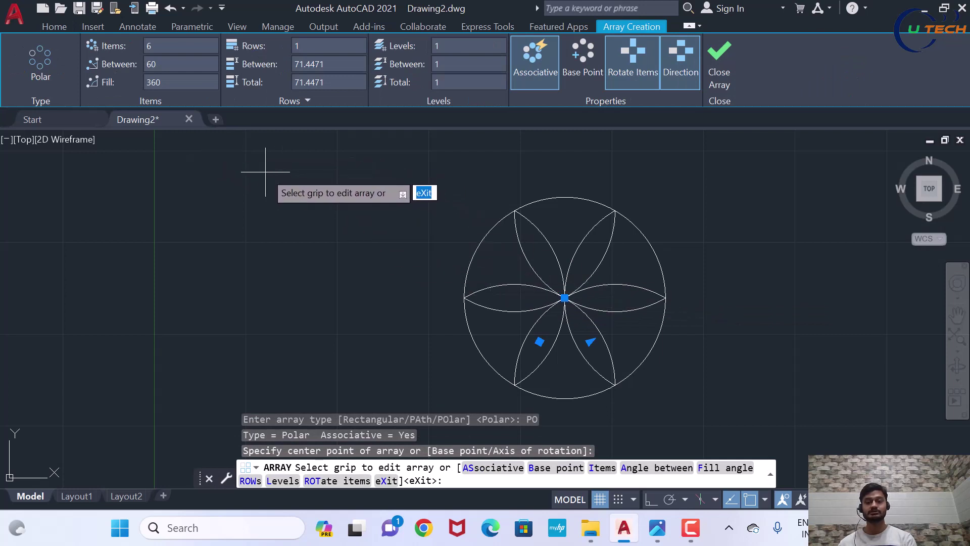
{"action": "key", "text": "Return"}
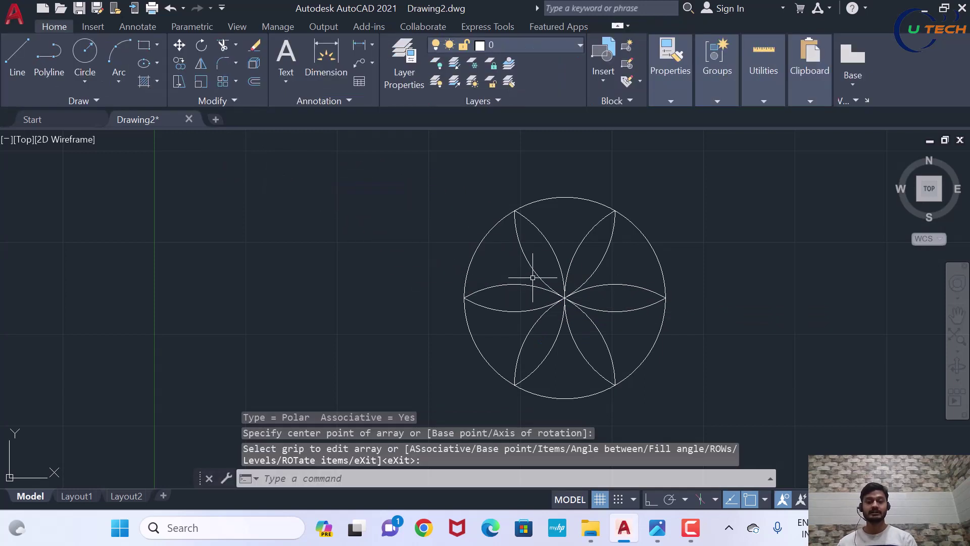
{"action": "scroll", "coordinate": [532, 278], "scroll_direction": "up", "scroll_amount": 2}
{"action": "scroll", "coordinate": [627, 303], "scroll_direction": "down", "scroll_amount": 2}
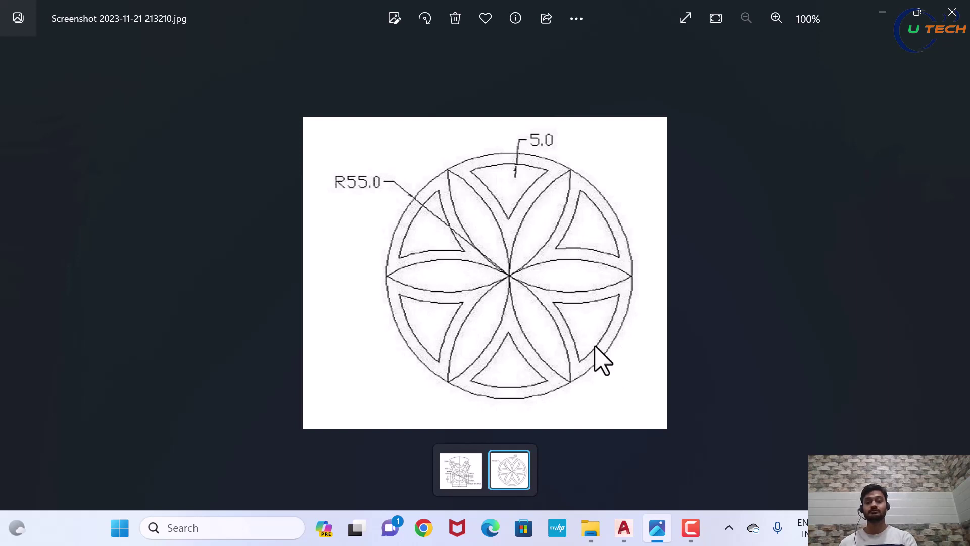
{"action": "left_click", "coordinate": [624, 528]}
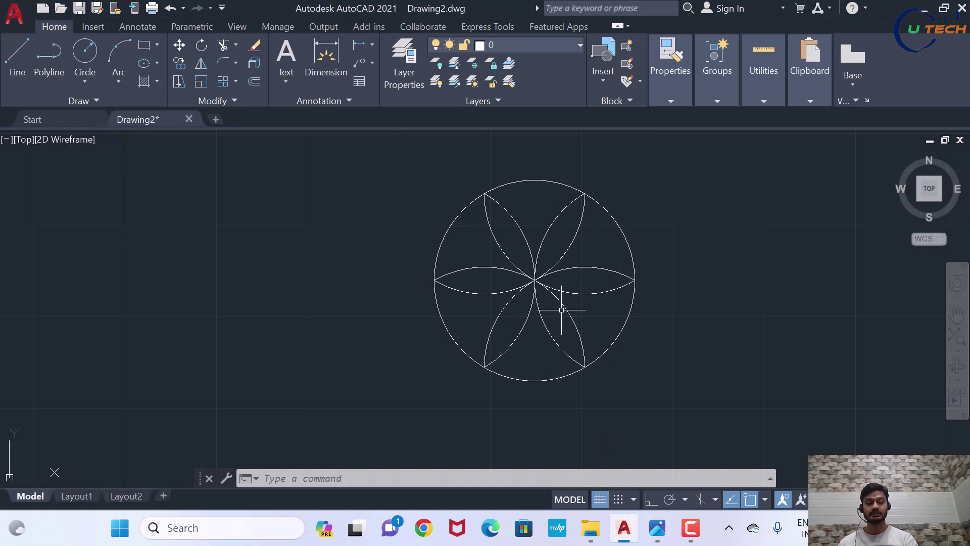
Step: Draw a radius-50 circle concentric with the R55 circle, forming the 5-unit ring
{"action": "type", "text": "c"}
{"action": "key", "text": "Return"}
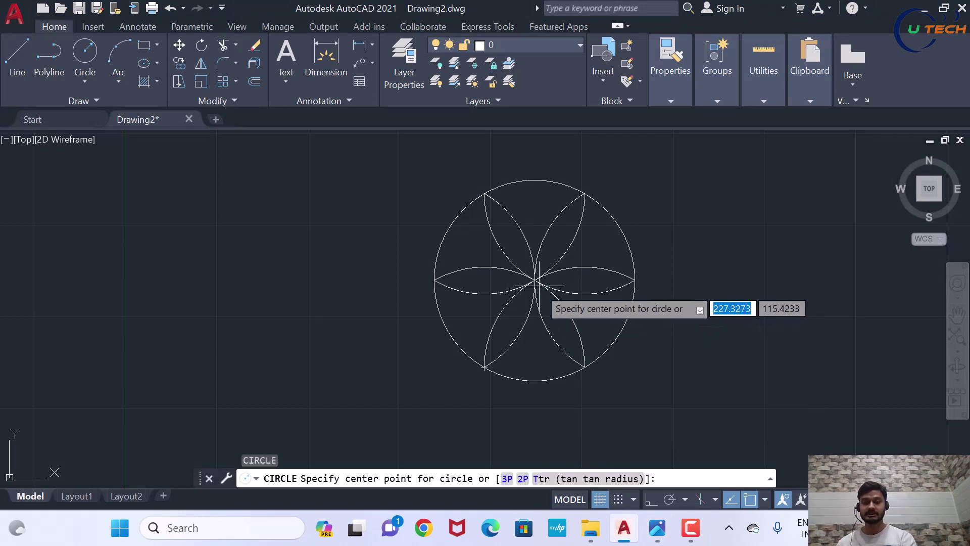
{"action": "left_click", "coordinate": [534, 280]}
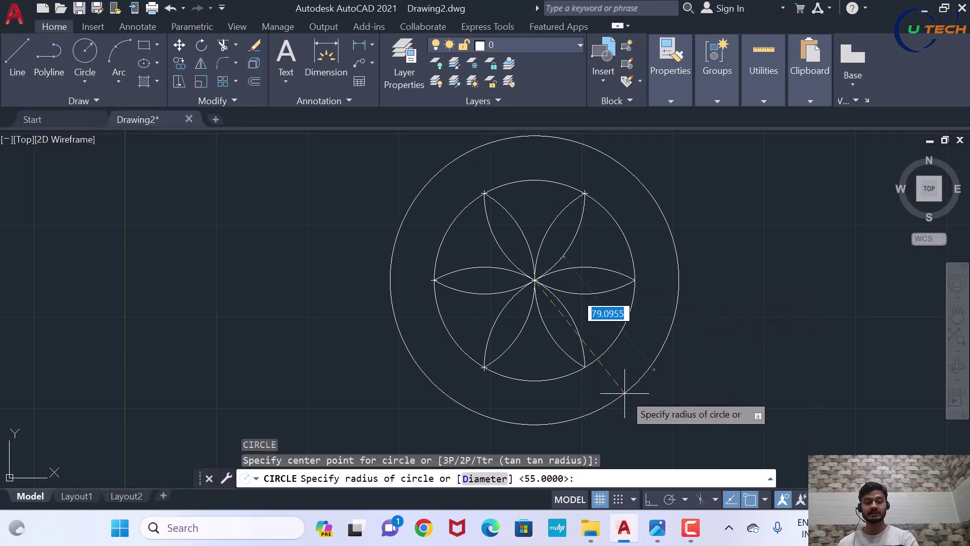
{"action": "type", "text": "50"}
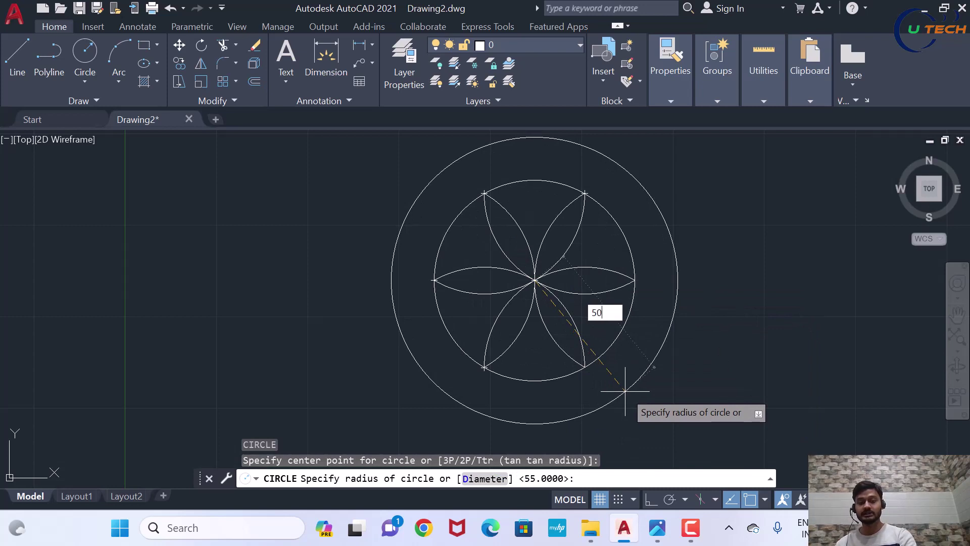
{"action": "key", "text": "Return"}
{"action": "scroll", "coordinate": [587, 211], "scroll_direction": "up", "scroll_amount": 2}
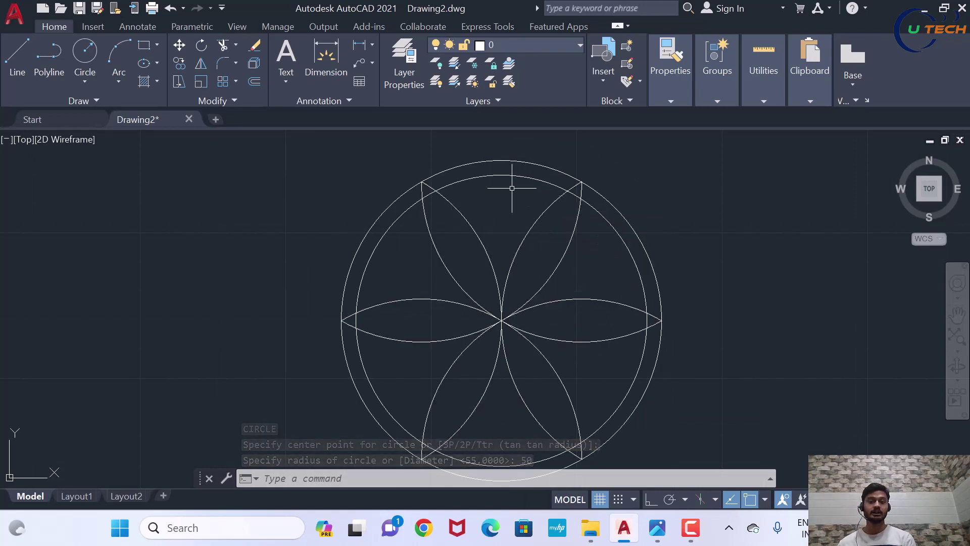
{"action": "scroll", "coordinate": [528, 188], "scroll_direction": "down", "scroll_amount": 2}
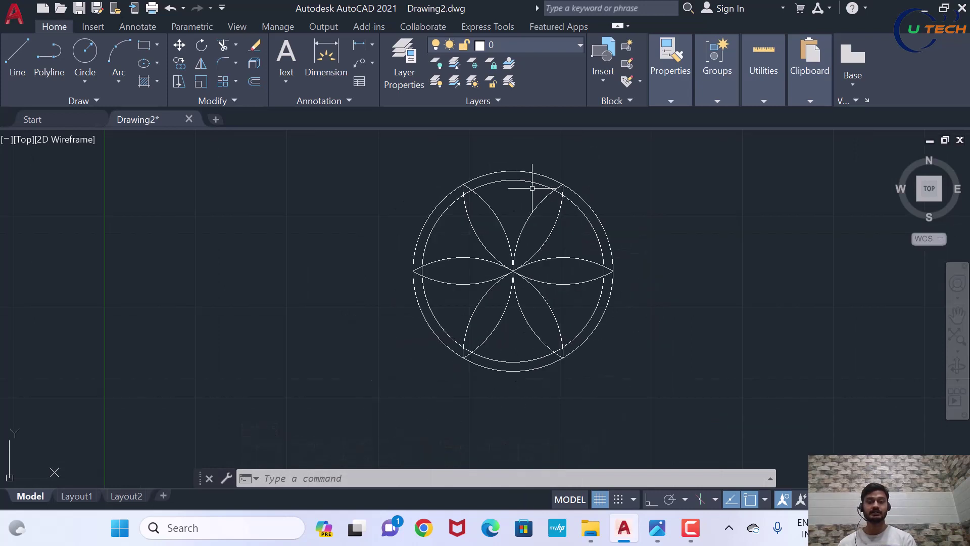
{"action": "type", "text": "c"}
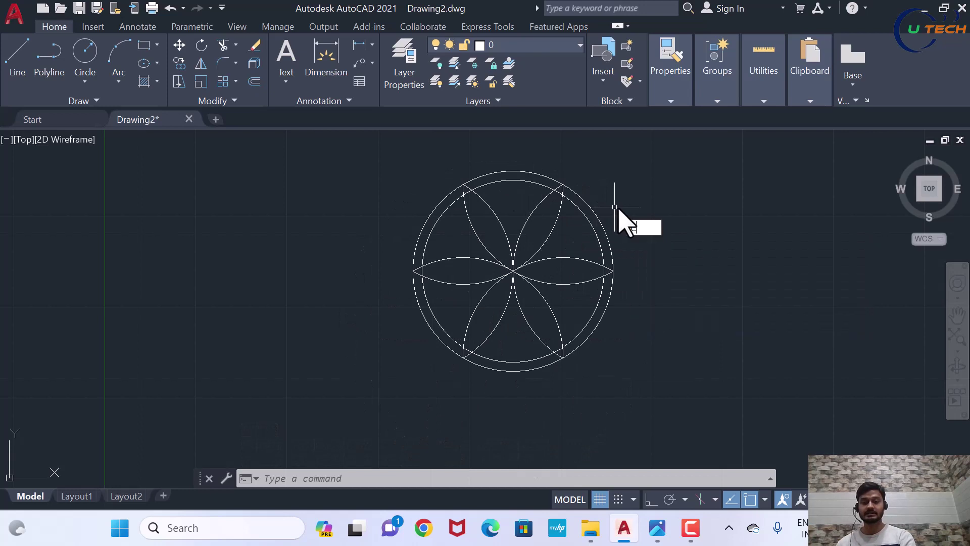
{"action": "key", "text": "Return"}
Step: Draw two radius-60 circles centred on the right and left petal tips
{"action": "left_click", "coordinate": [613, 272]}
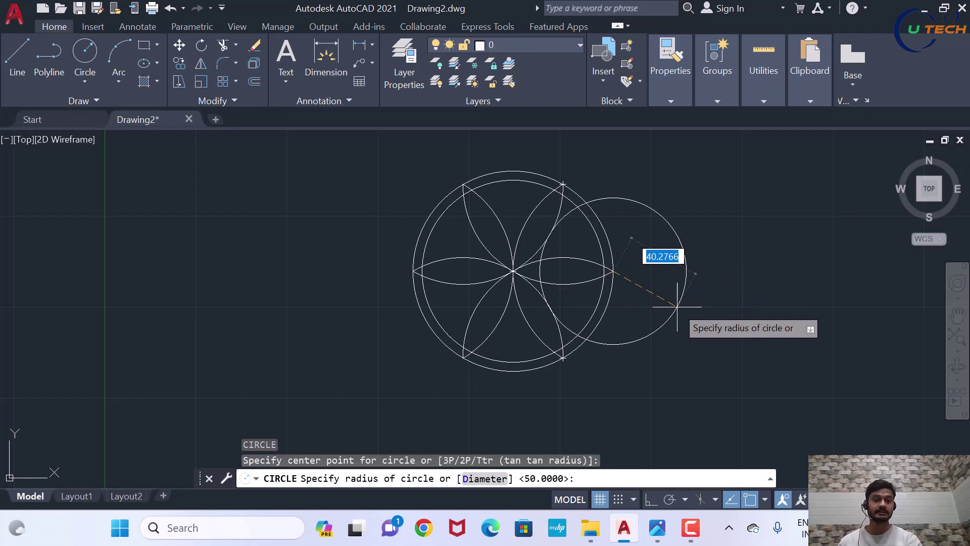
{"action": "type", "text": "60"}
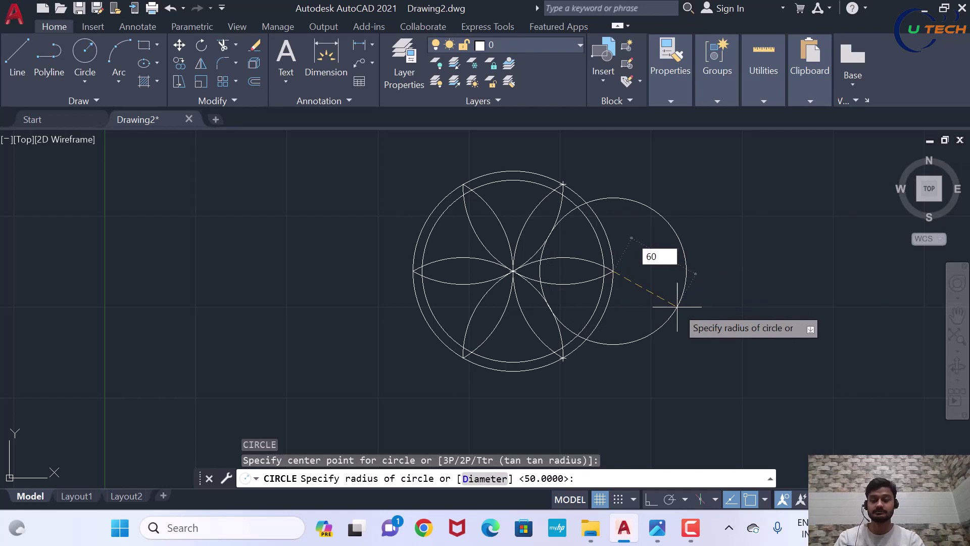
{"action": "key", "text": "Return"}
{"action": "key", "text": "Return"}
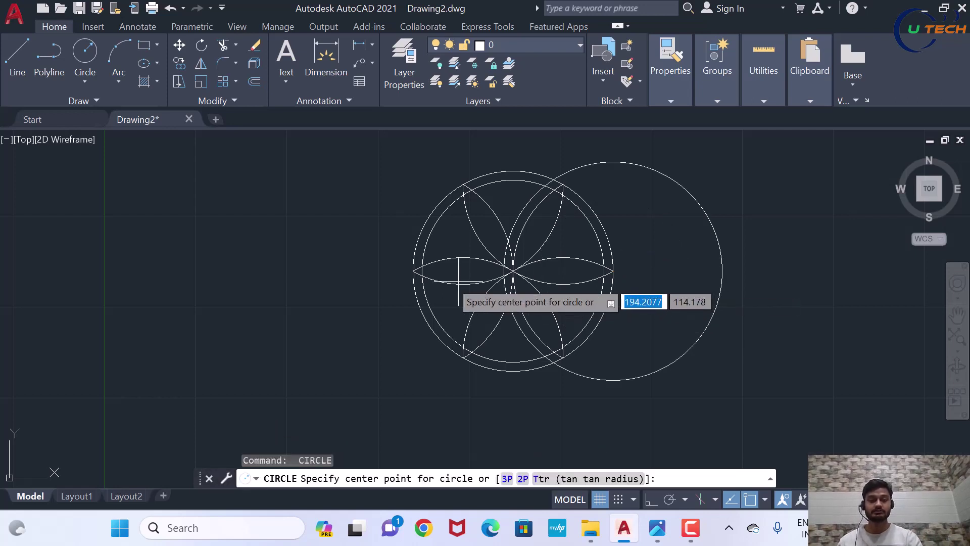
{"action": "scroll", "coordinate": [411, 270], "scroll_direction": "up", "scroll_amount": 2}
{"action": "left_click", "coordinate": [413, 269]}
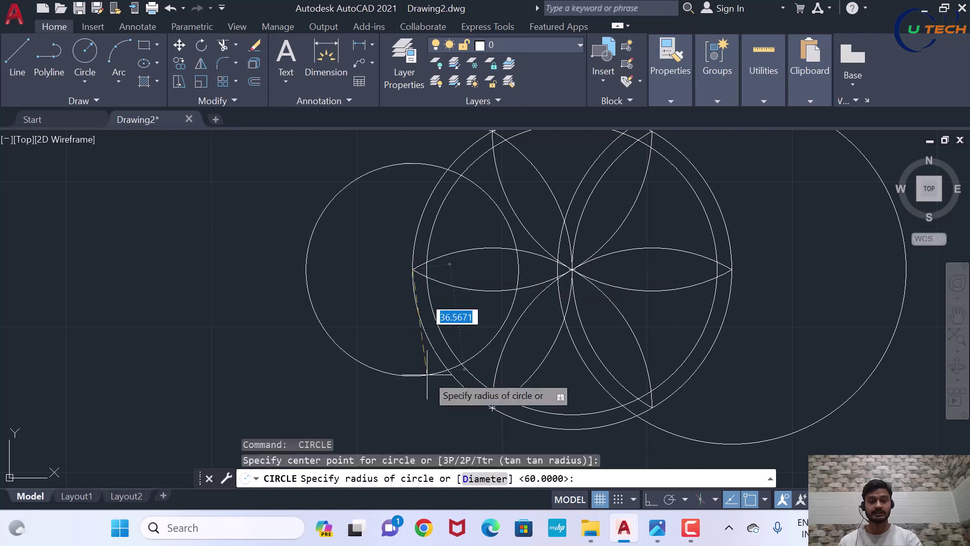
{"action": "type", "text": "60"}
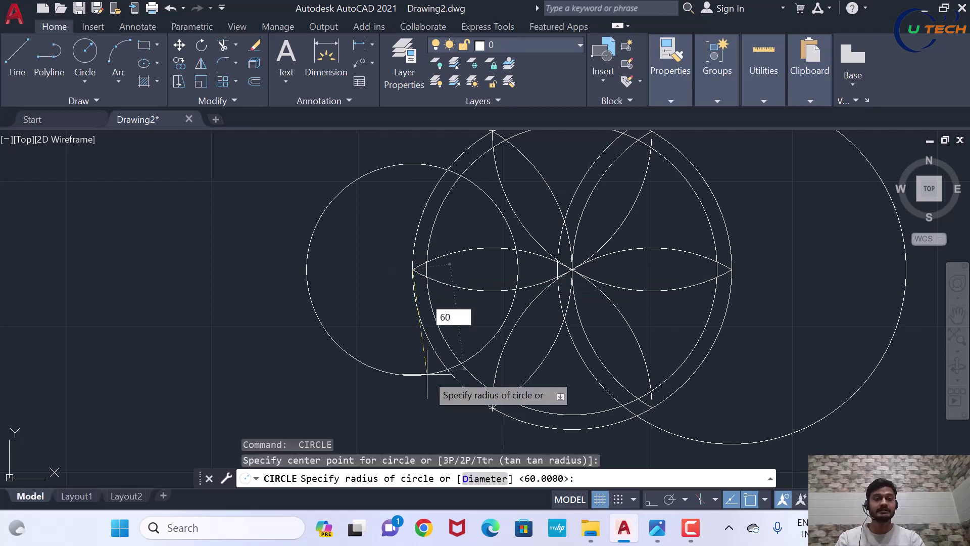
{"action": "key", "text": "Return"}
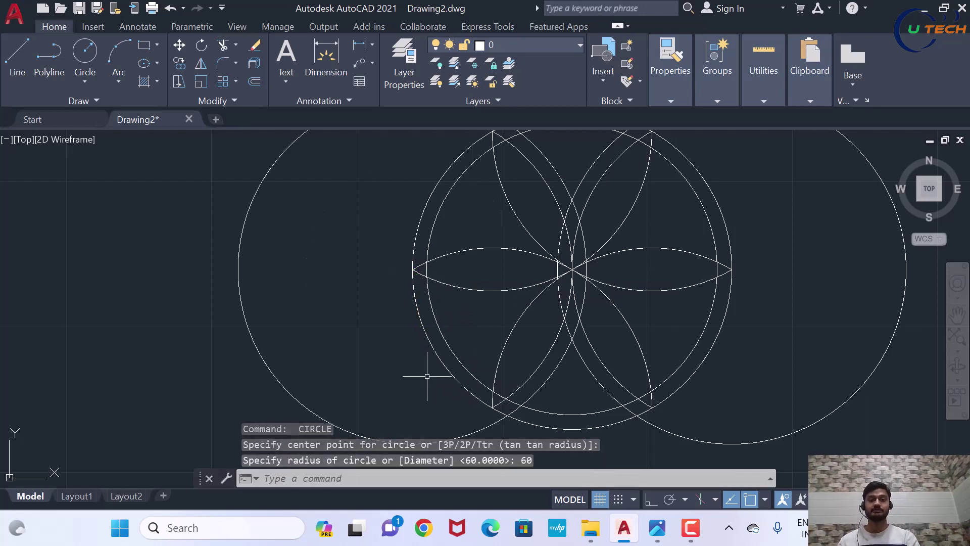
{"action": "scroll", "coordinate": [427, 376], "scroll_direction": "down", "scroll_amount": 2}
{"action": "scroll", "coordinate": [502, 320], "scroll_direction": "up", "scroll_amount": 2}
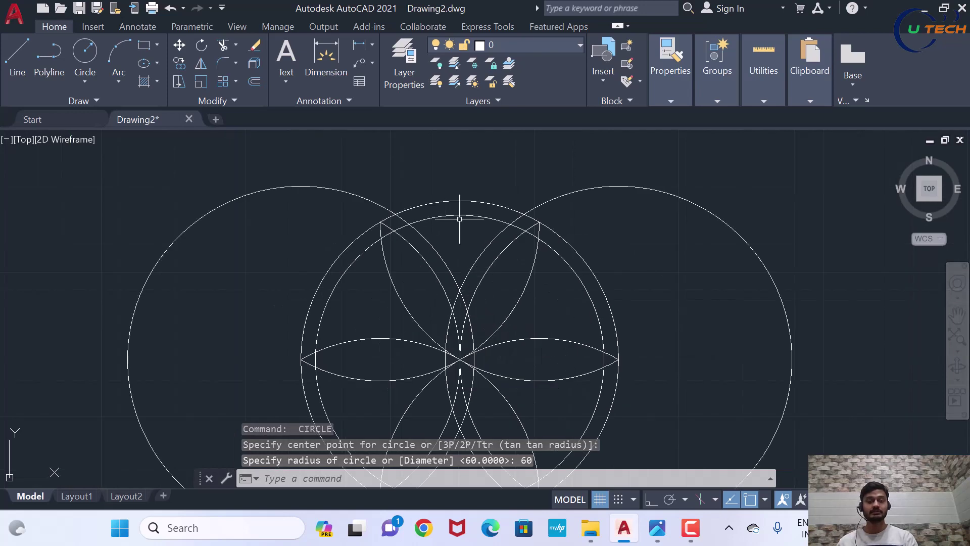
Step: Trim the helper-circle and inner-circle arcs around the top cutout
{"action": "type", "text": "tr"}
{"action": "key", "text": "Return"}
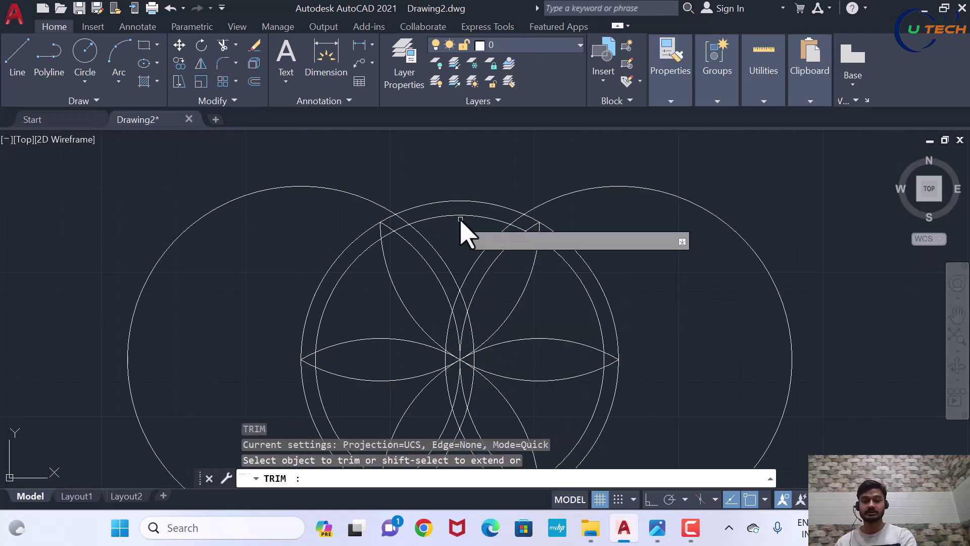
{"action": "left_click", "coordinate": [346, 196]}
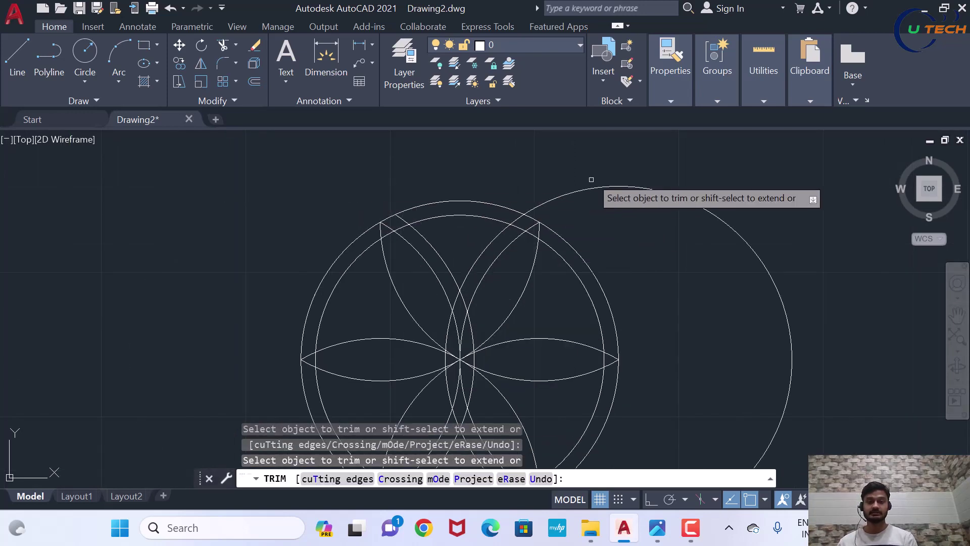
{"action": "scroll", "coordinate": [503, 217], "scroll_direction": "up", "scroll_amount": 2}
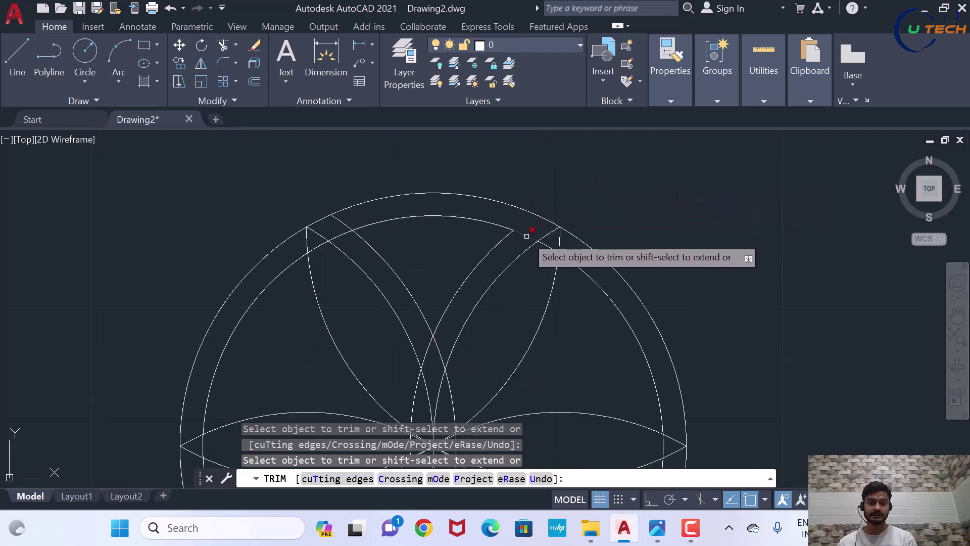
{"action": "left_click", "coordinate": [525, 235]}
{"action": "left_click", "coordinate": [341, 221]}
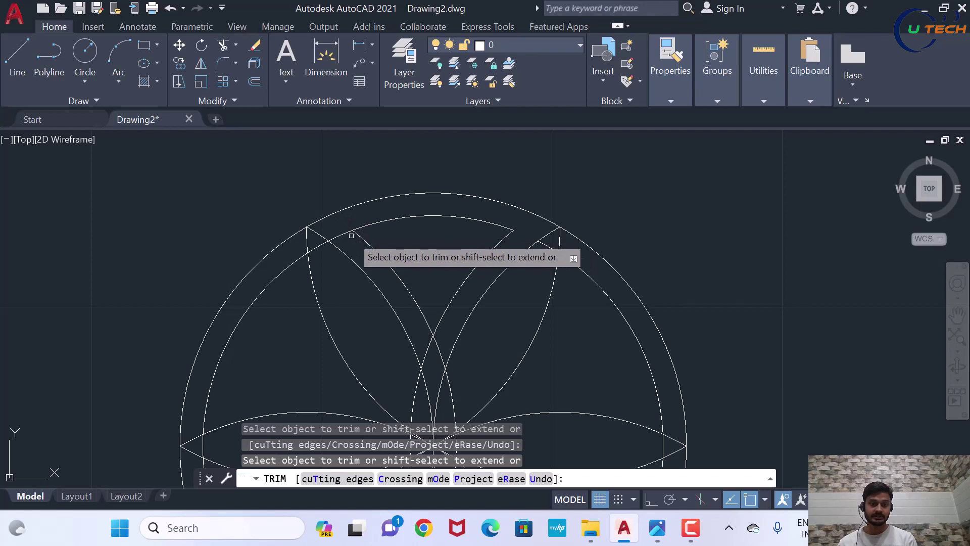
{"action": "left_click", "coordinate": [341, 236]}
{"action": "scroll", "coordinate": [438, 336], "scroll_direction": "up", "scroll_amount": 2}
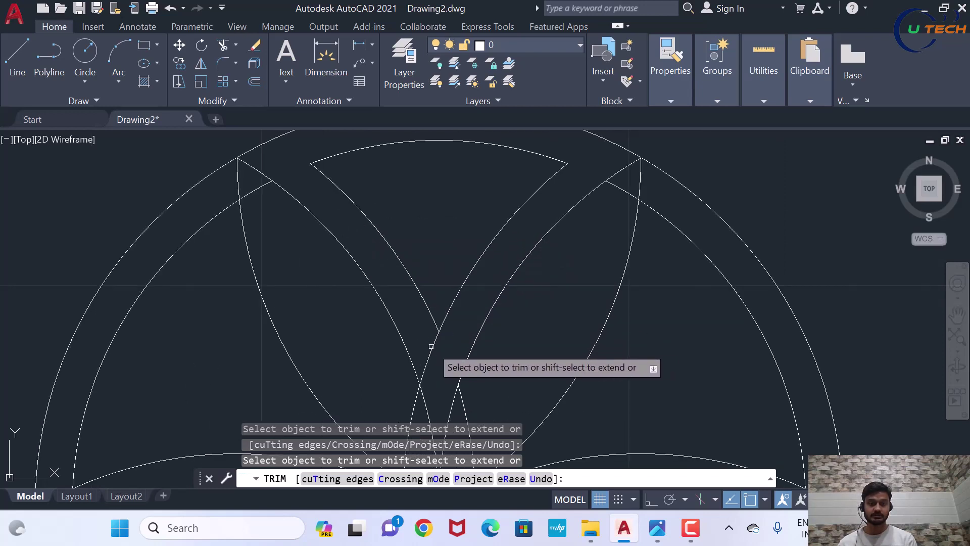
{"action": "scroll", "coordinate": [434, 349], "scroll_direction": "down", "scroll_amount": 3}
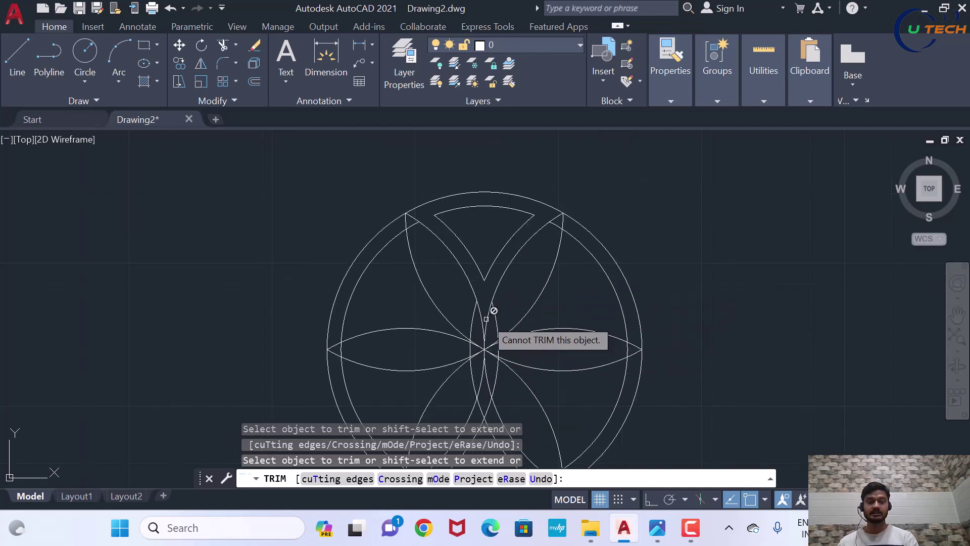
{"action": "key", "text": "Escape"}
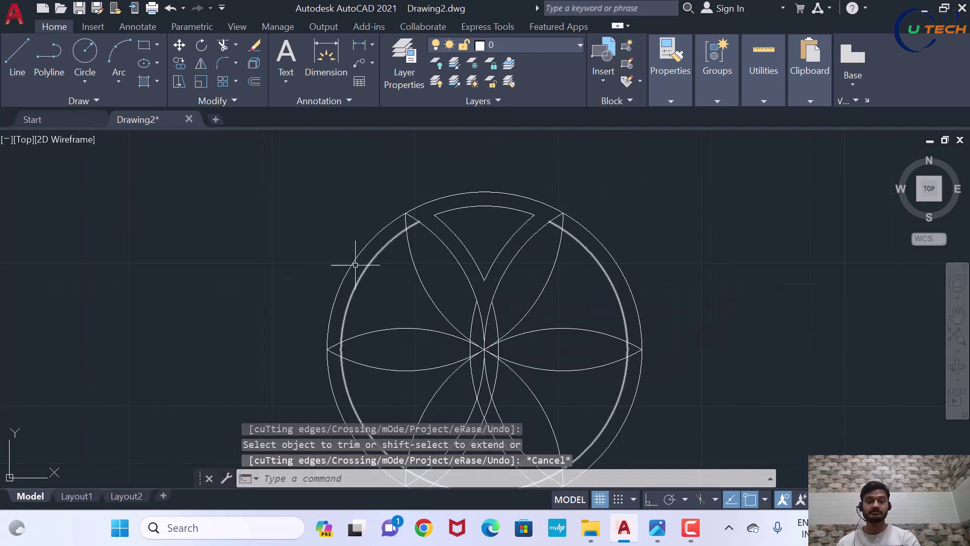
Step: Delete the three leftover helper arcs, leaving the curved triangular cutout
{"action": "left_click", "coordinate": [365, 272]}
{"action": "scroll", "coordinate": [531, 345], "scroll_direction": "up", "scroll_amount": 2}
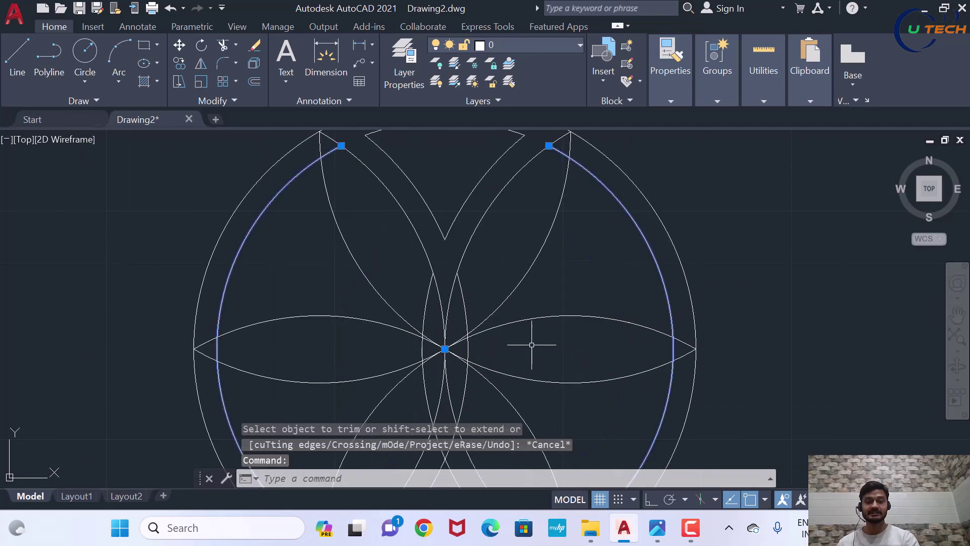
{"action": "left_click", "coordinate": [461, 282]}
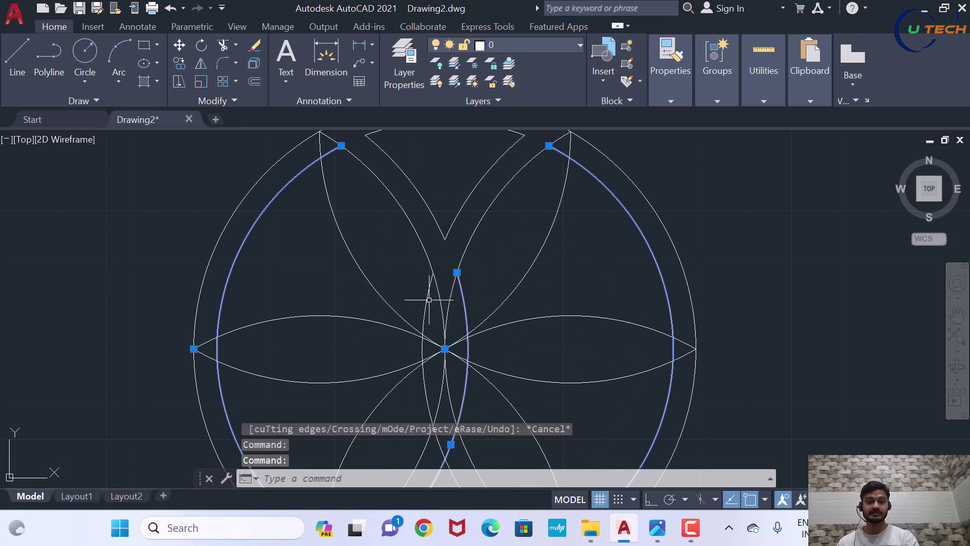
{"action": "left_click", "coordinate": [428, 307]}
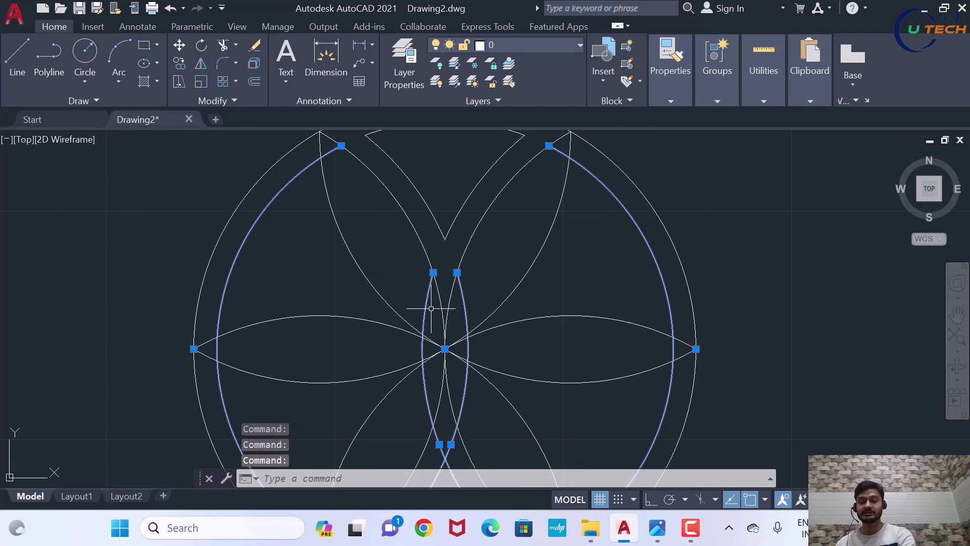
{"action": "key", "text": "Delete"}
{"action": "scroll", "coordinate": [536, 207], "scroll_direction": "down", "scroll_amount": 2}
{"action": "scroll", "coordinate": [518, 250], "scroll_direction": "down", "scroll_amount": 1}
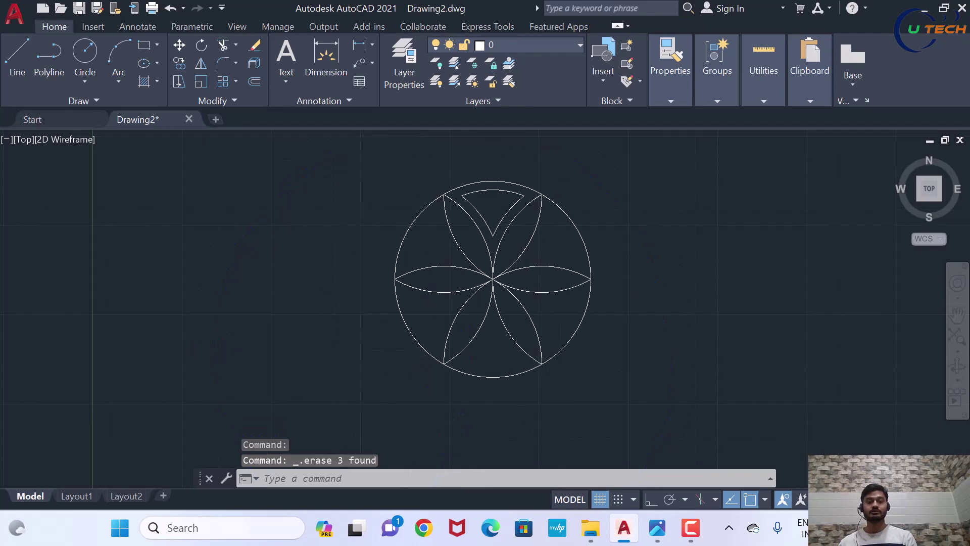
{"action": "scroll", "coordinate": [515, 272], "scroll_direction": "up", "scroll_amount": 3}
{"action": "scroll", "coordinate": [561, 257], "scroll_direction": "down", "scroll_amount": 3}
{"action": "scroll", "coordinate": [548, 230], "scroll_direction": "down", "scroll_amount": 1}
{"action": "scroll", "coordinate": [548, 230], "scroll_direction": "up", "scroll_amount": 2}
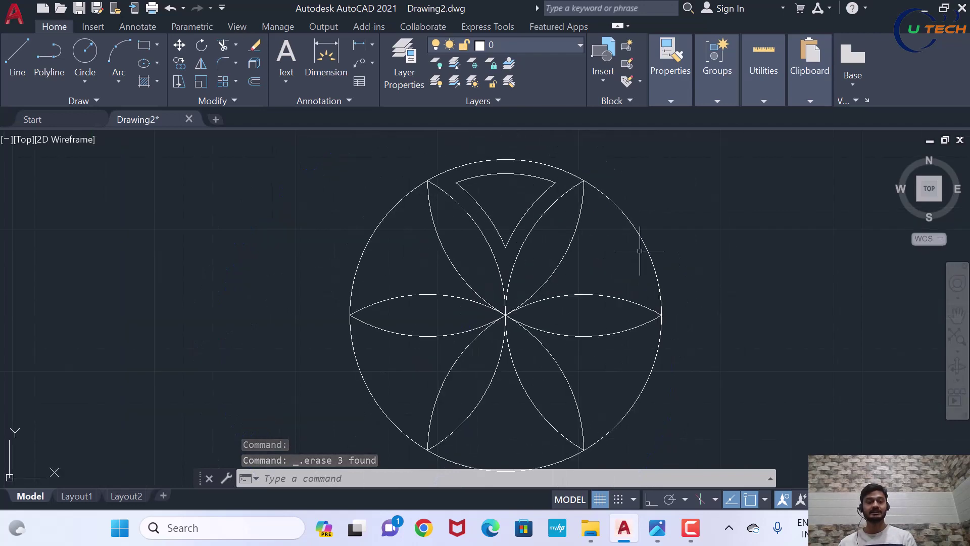
Step: Polar-array the three cutout arcs into 6 copies over 360° around the flower centre
{"action": "type", "text": "AR"}
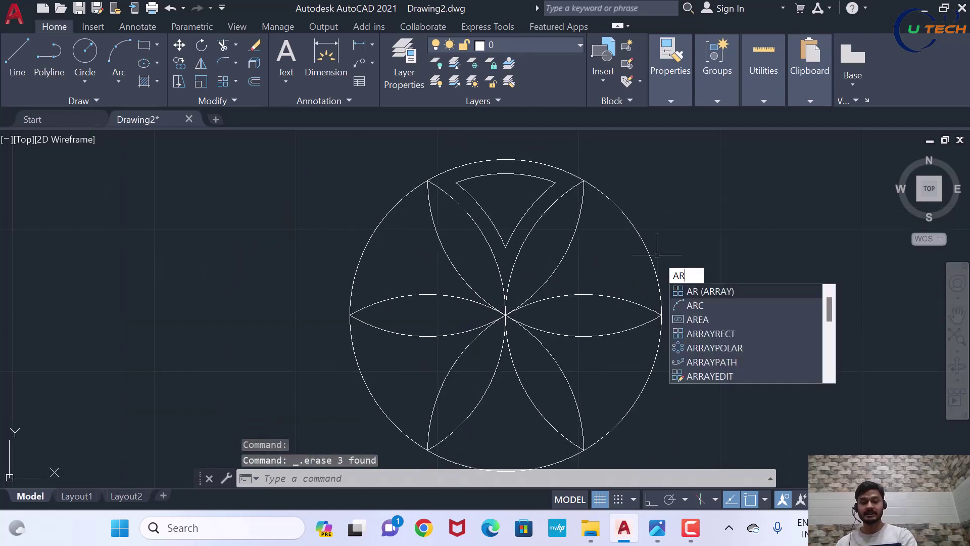
{"action": "key", "text": "Return"}
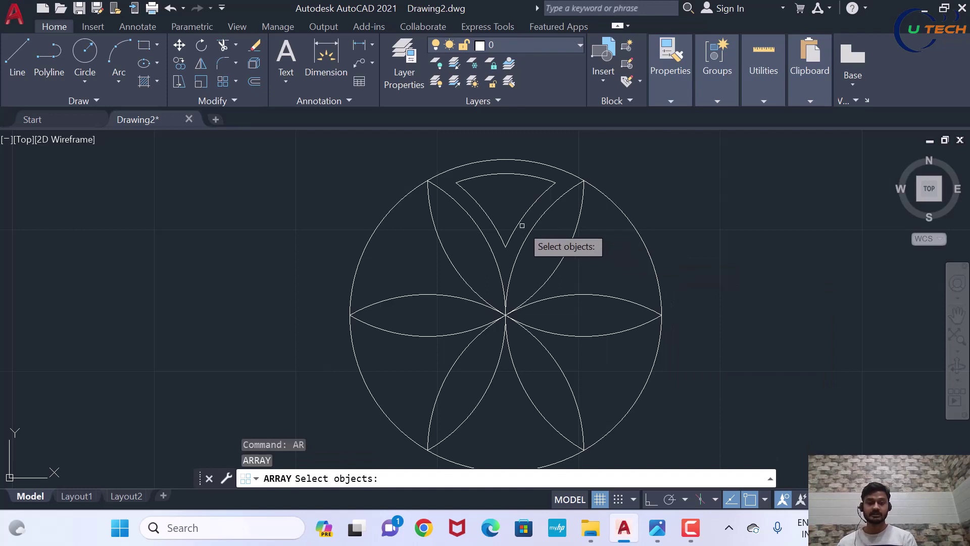
{"action": "left_click", "coordinate": [520, 221]}
{"action": "left_click", "coordinate": [472, 194]}
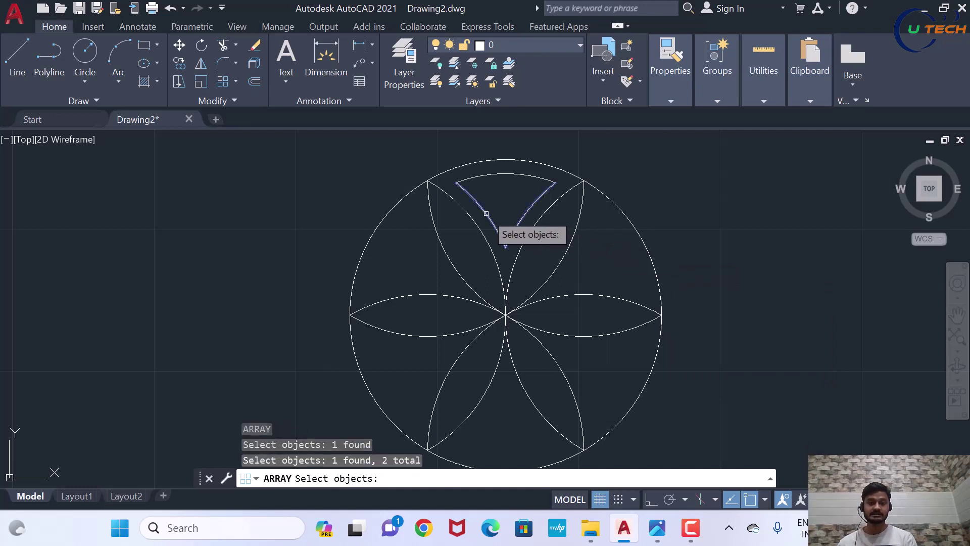
{"action": "left_click", "coordinate": [502, 173]}
{"action": "key", "text": "Return"}
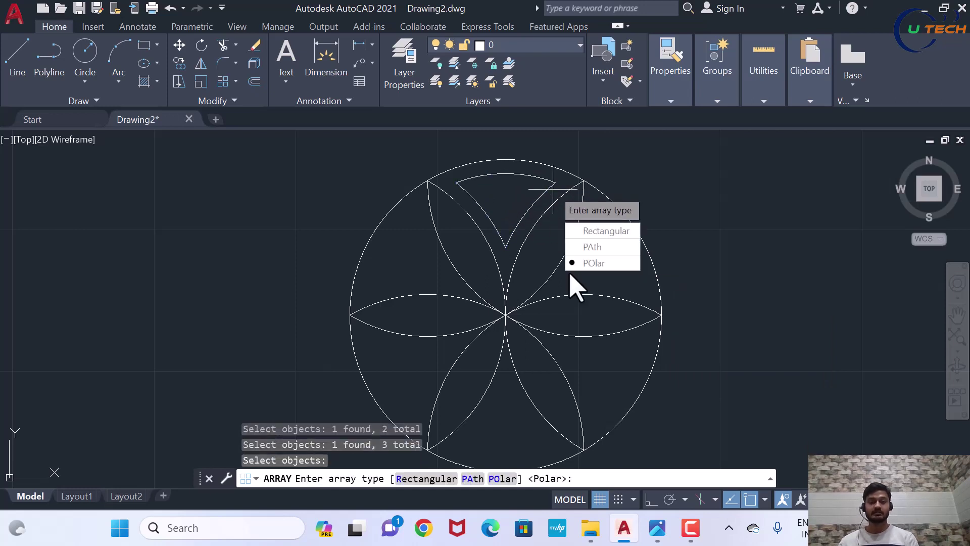
{"action": "left_click", "coordinate": [591, 263]}
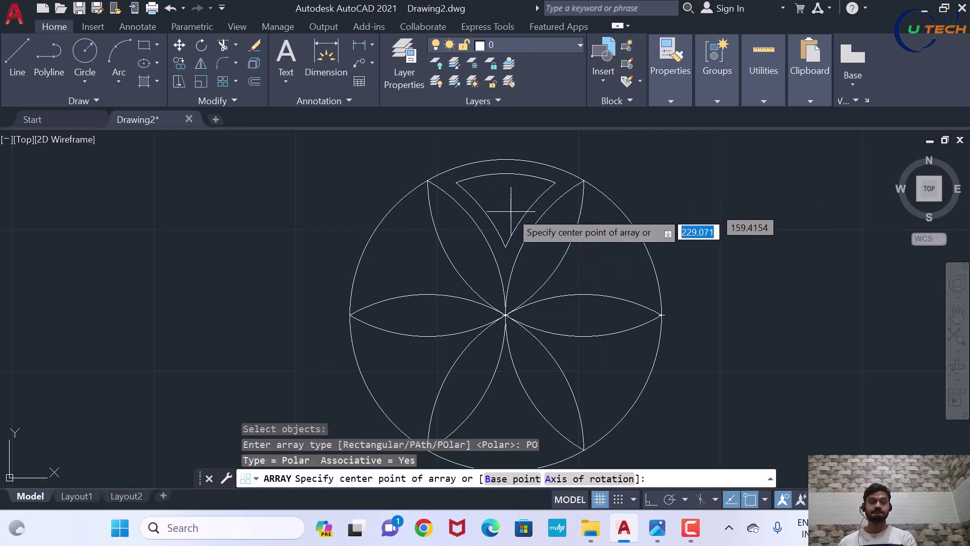
{"action": "left_click", "coordinate": [505, 314]}
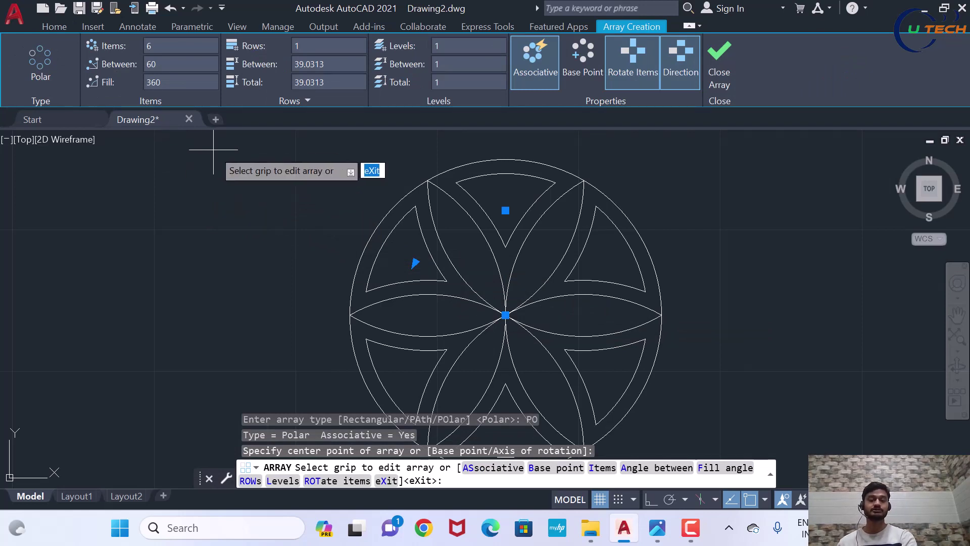
{"action": "key", "text": "Return"}
{"action": "scroll", "coordinate": [566, 192], "scroll_direction": "down", "scroll_amount": 3}
{"action": "scroll", "coordinate": [565, 192], "scroll_direction": "down", "scroll_amount": 1}
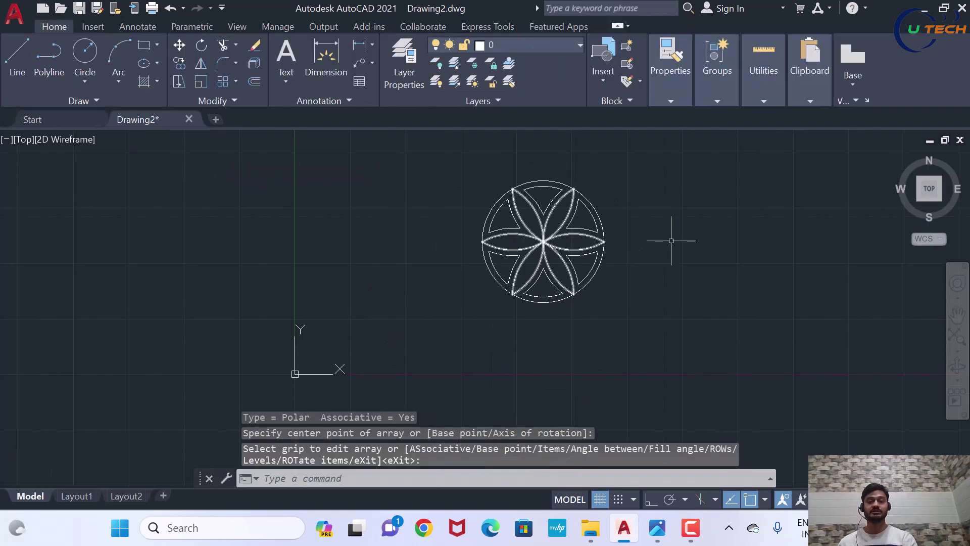
{"action": "scroll", "coordinate": [671, 241], "scroll_direction": "up", "scroll_amount": 2}
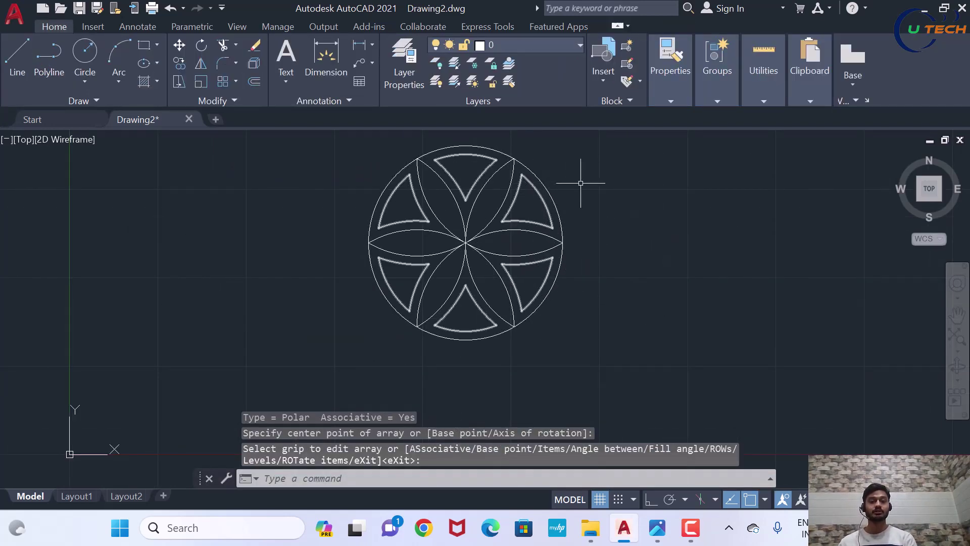
{"action": "scroll", "coordinate": [579, 175], "scroll_direction": "up", "scroll_amount": 1}
{"action": "scroll", "coordinate": [580, 175], "scroll_direction": "down", "scroll_amount": 1}
{"action": "scroll", "coordinate": [580, 175], "scroll_direction": "up", "scroll_amount": 2}
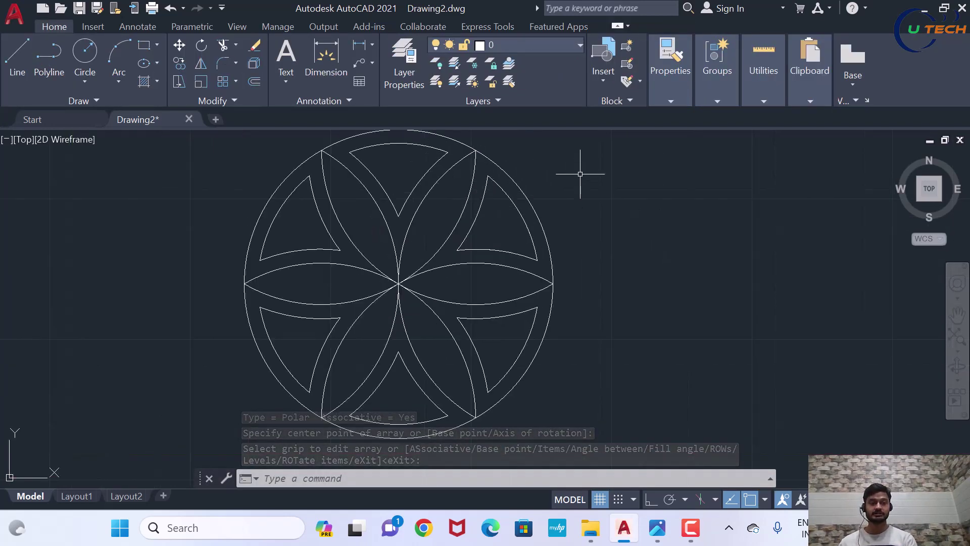